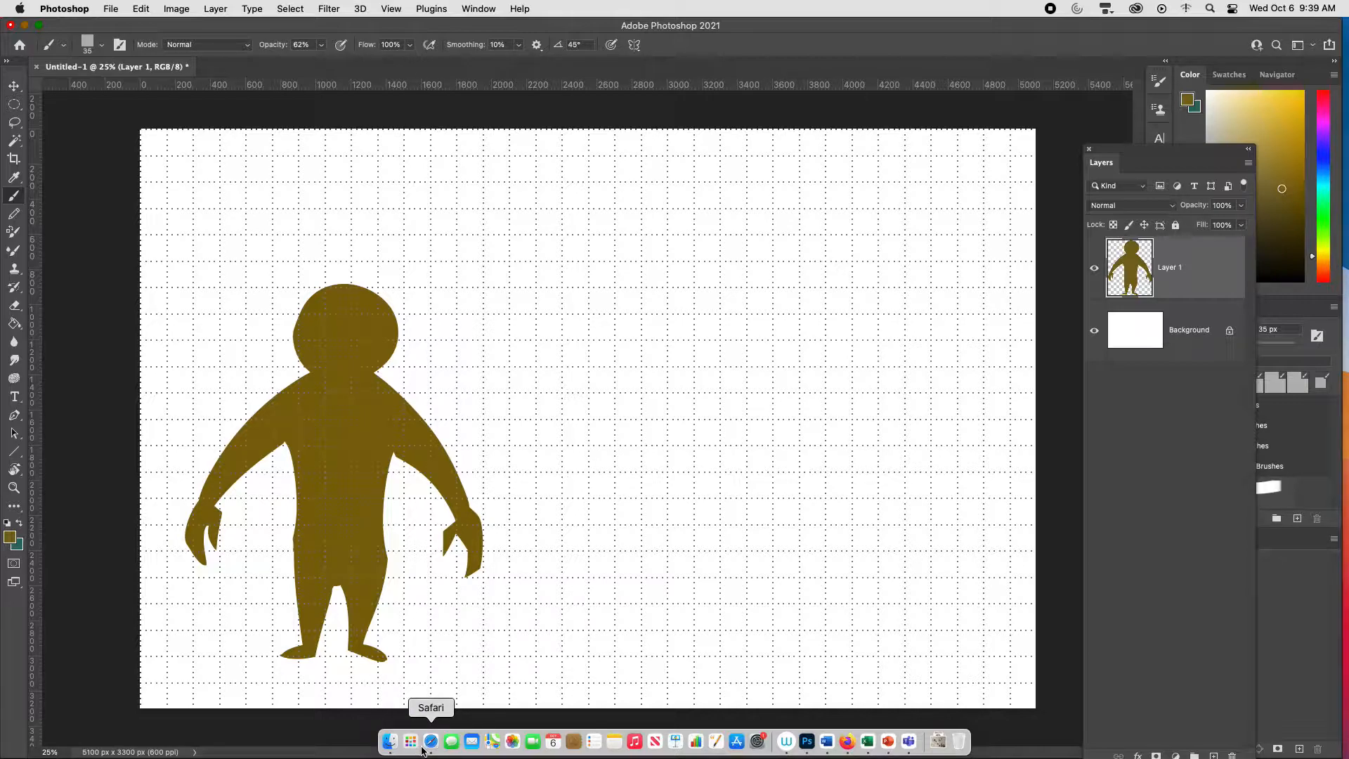
Duplicate the Layer 1 figure and place the copy beside the original on the empty half of the canvas
key("super+j")
key("v")
left_click_drag(463, 526, 853, 525)
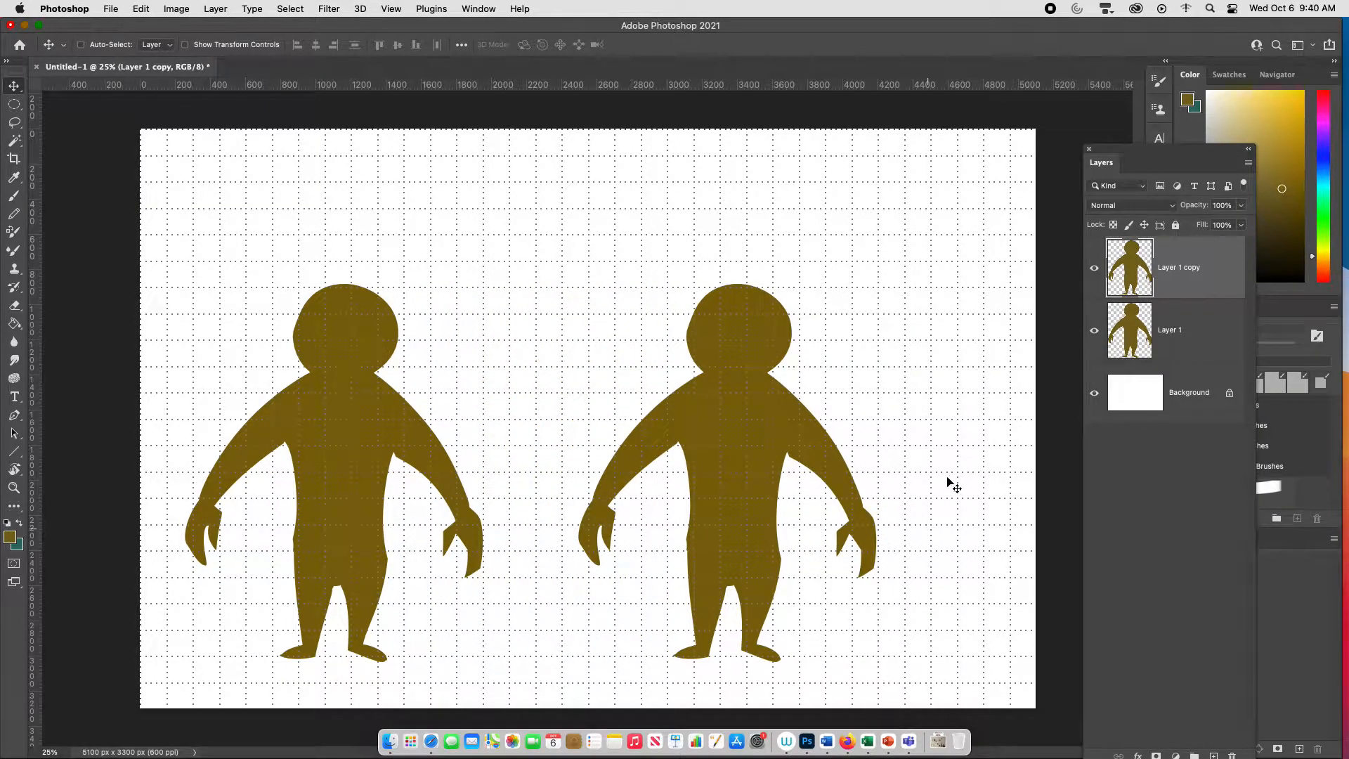
key("super+equal")
left_click_drag(851, 533, 756, 497)
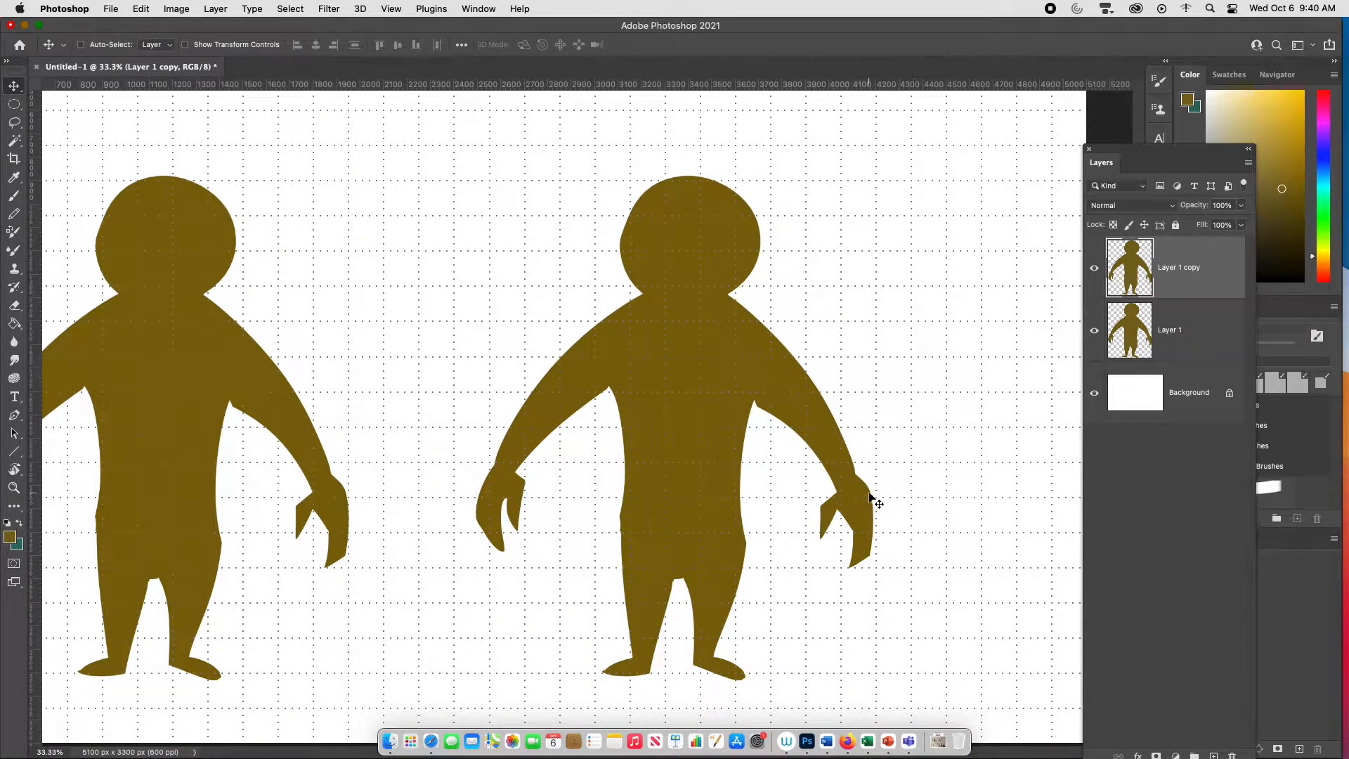
Lasso and fill a rolled-sleeve shape along the underside of the copied figure's right-hand arm in brown
key("l")
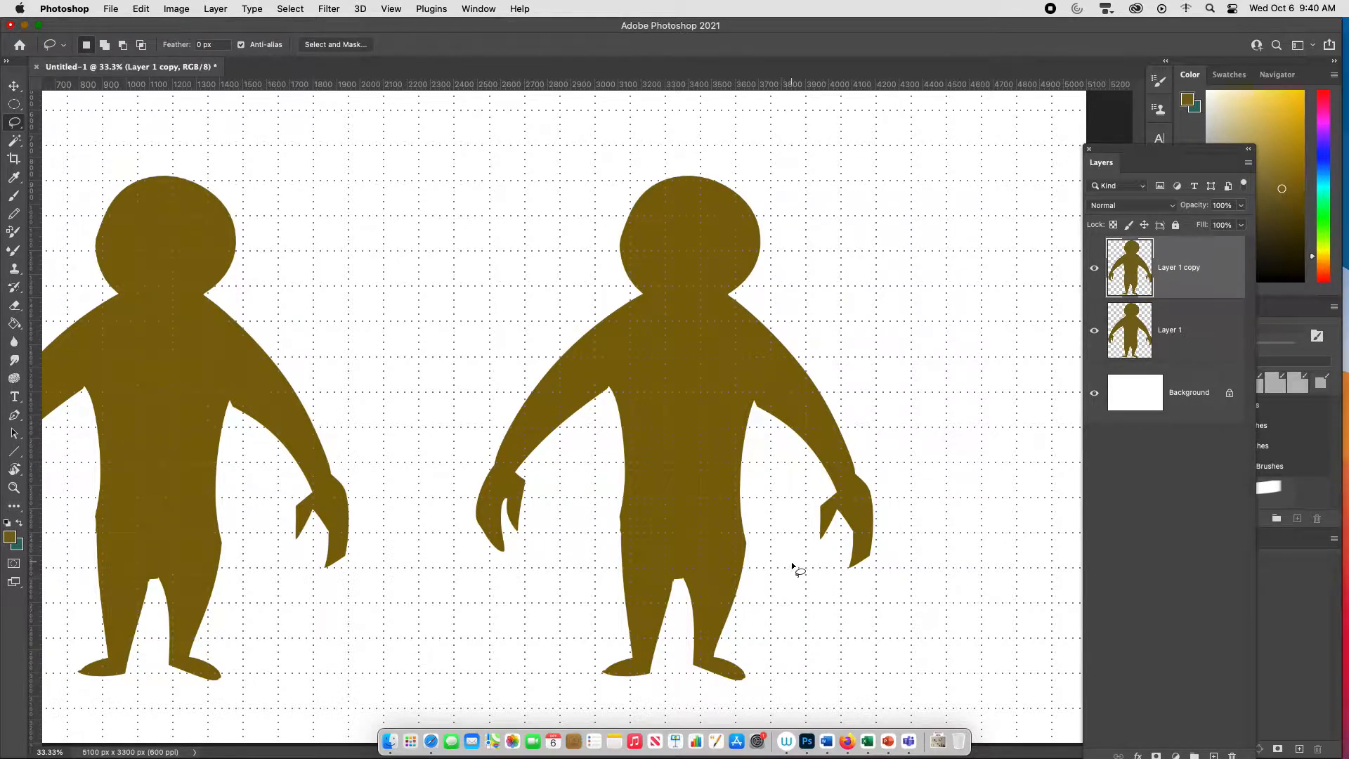
scroll(871, 477, "up", 3)
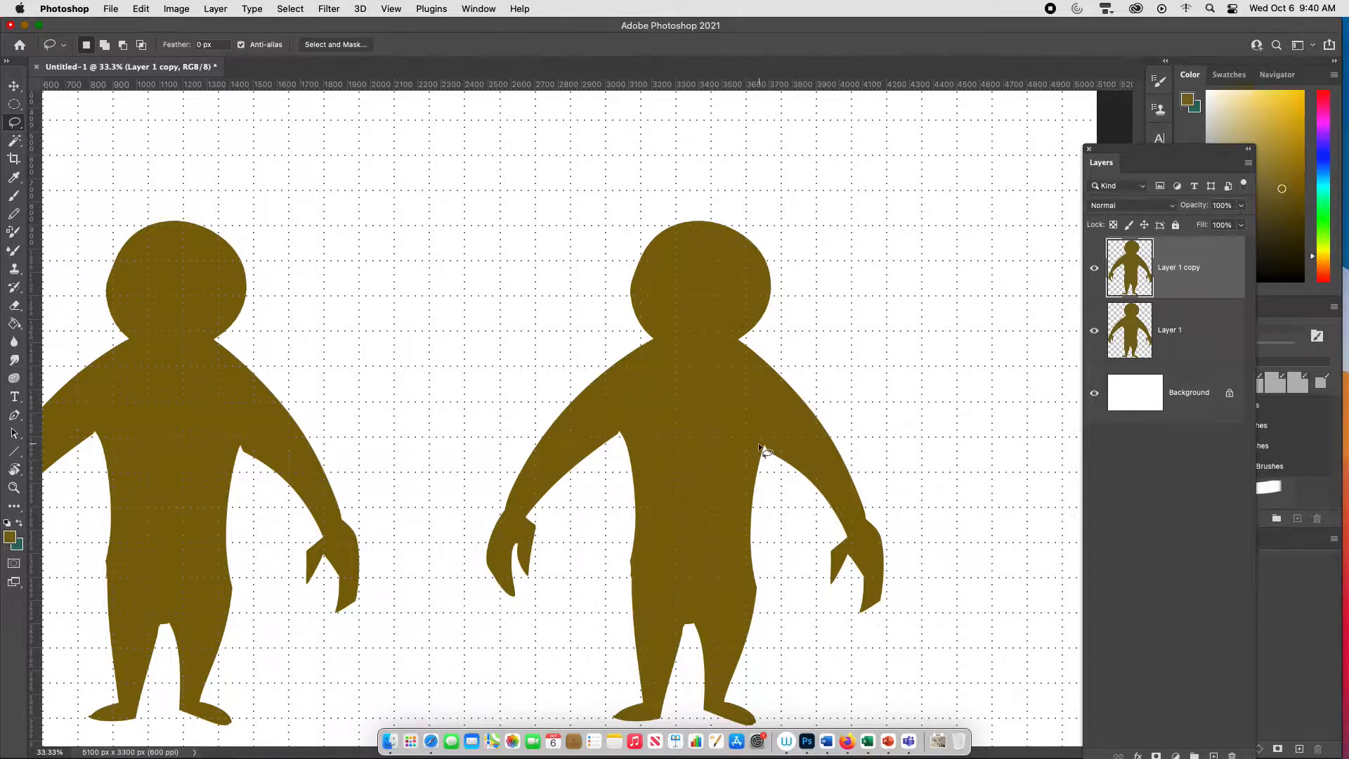
left_click_drag(813, 514, 822, 529)
left_click_drag(815, 446, 759, 413)
key("Delete")
key("ctrl+d")
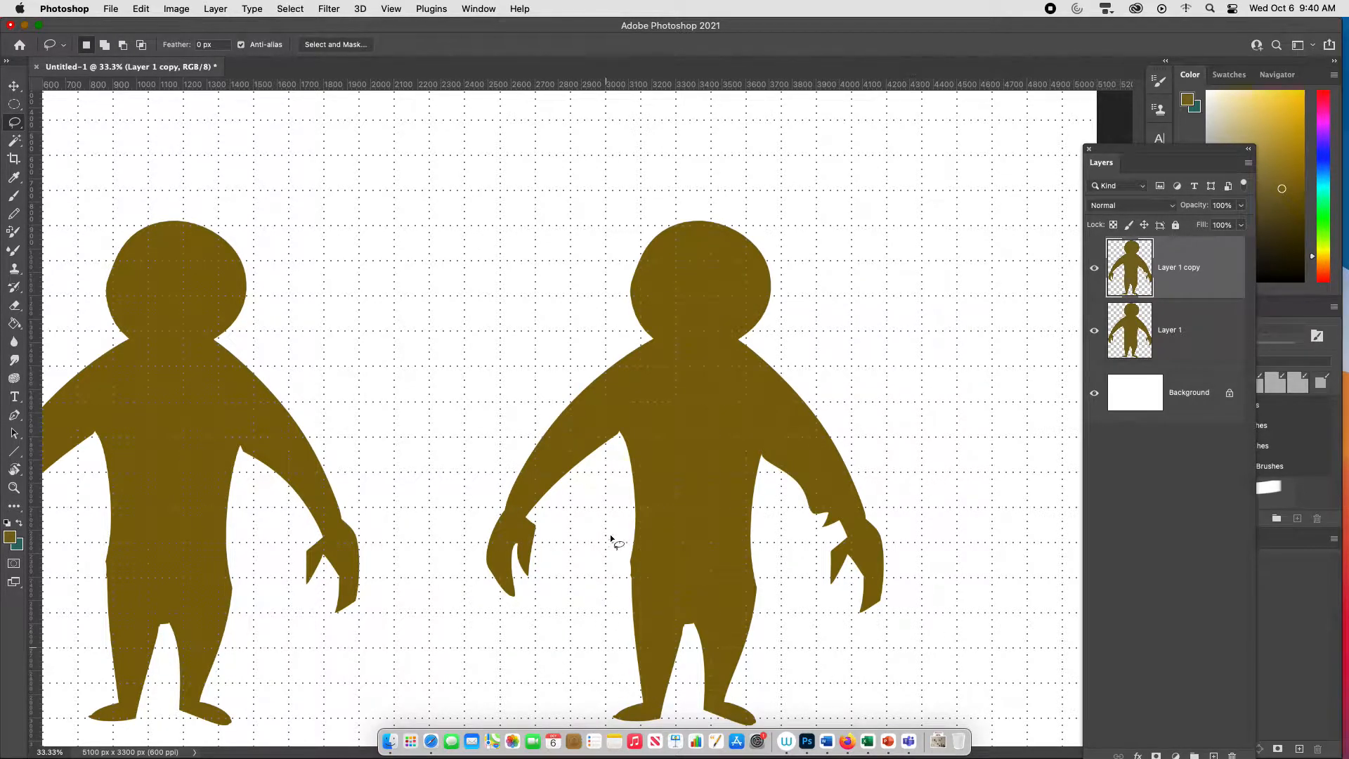
Lasso and fill a matching rolled-sleeve shape under the copied figure's left-hand arm in brown
left_click_drag(624, 427, 564, 490)
key("super+d")
mouse_move(634, 415)
left_mouse_down()
mouse_move(554, 517)
mouse_move(535, 500)
mouse_move(644, 396)
left_mouse_up()
key("alt+BackSpace")
left_click(1020, 555)
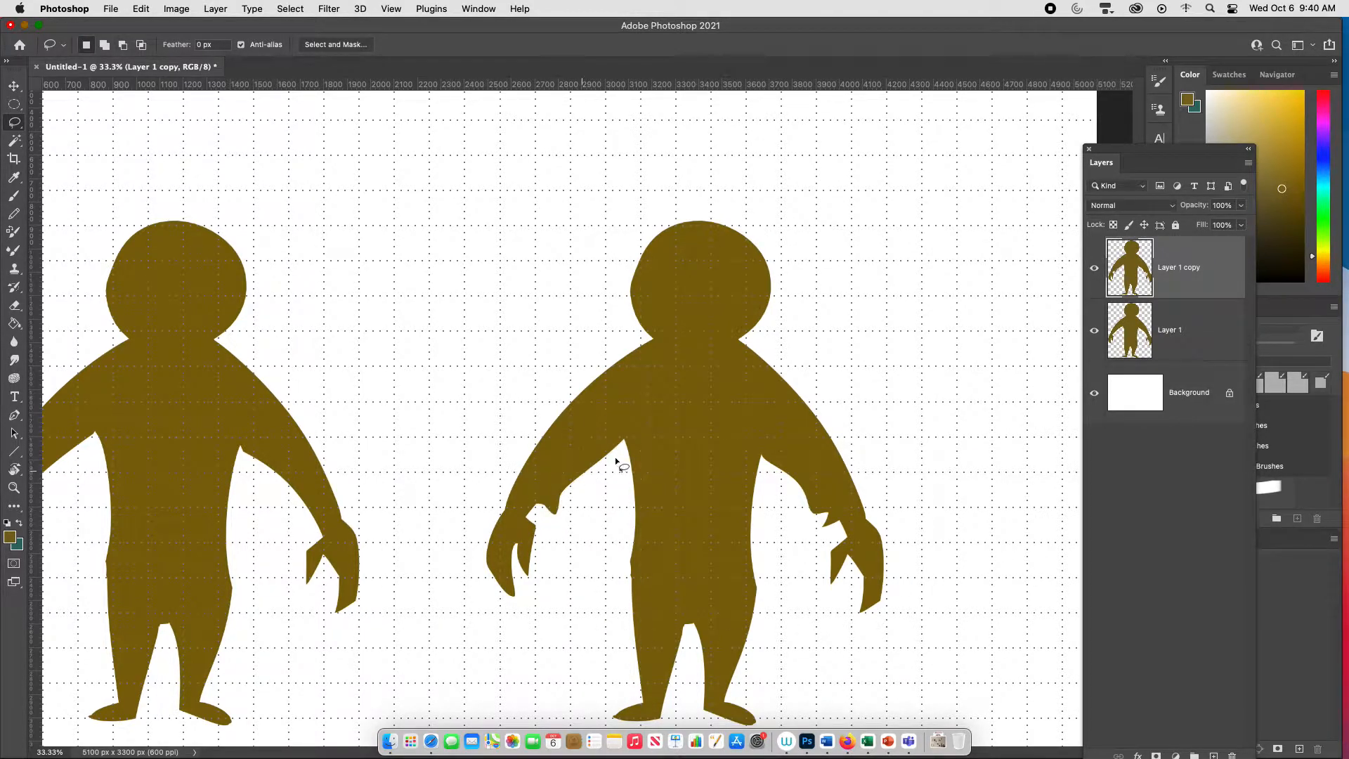
Lasso and fill a holstered pistol shape on the copied figure's left-hand hip
key("super+z")
mouse_move(630, 556)
left_mouse_down()
mouse_move(612, 562)
mouse_move(614, 614)
mouse_move(635, 629)
mouse_move(621, 519)
mouse_move(631, 577)
left_mouse_up()
key("alt+BackSpace")
key("super+d")
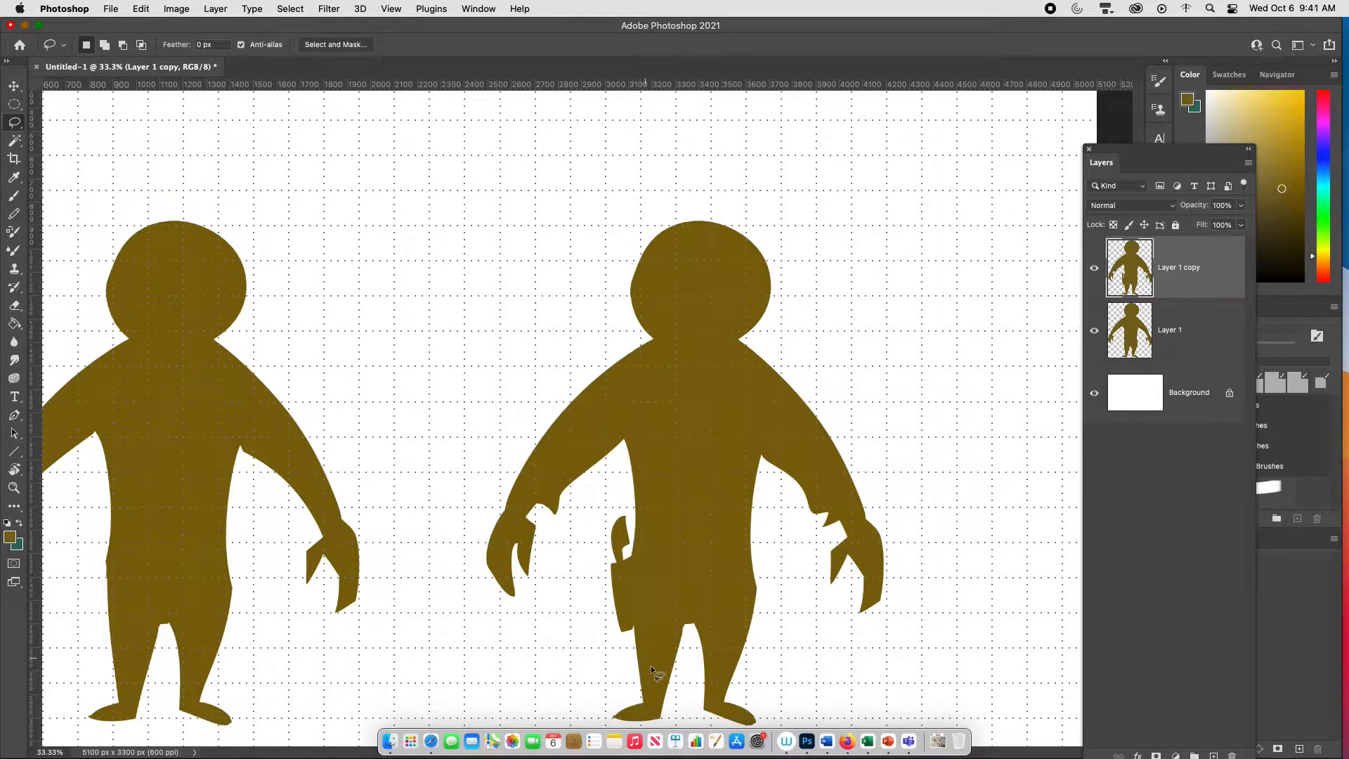
Add trouser-cuff points and small spurs around both ankles of the copied figure with lassoed brown fills
mouse_move(645, 708)
left_mouse_down()
mouse_move(634, 665)
mouse_move(645, 706)
mouse_move(735, 675)
mouse_move(727, 703)
left_mouse_up()
key("super+d")
key("super+d")
left_click_drag(663, 701, 710, 700)
key("alt+BackSpace")
key("super+d")
Cut lassoed slivers out of the copied figure's right-hand hand to separate and thin the fingers
mouse_move(865, 557)
left_mouse_down()
mouse_move(872, 602)
mouse_move(853, 616)
mouse_move(882, 604)
left_mouse_up()
key("super+x")
mouse_move(830, 570)
left_mouse_down()
mouse_move(847, 539)
mouse_move(827, 570)
mouse_move(1022, 484)
mouse_move(929, 519)
mouse_move(880, 603)
mouse_move(860, 573)
mouse_move(868, 563)
mouse_move(870, 589)
mouse_move(867, 543)
mouse_move(867, 611)
mouse_move(868, 551)
left_mouse_up()
key("super+x")
key("super+x")
key("super+alt+z")
key("super+alt+z")
key("super+x")
Set the Brush opacity to 100% and paint brown over the fingers of the right-hand hand to thicken them
key("b")
left_click(321, 44)
left_click_drag(320, 61, 344, 62)
left_click(860, 556)
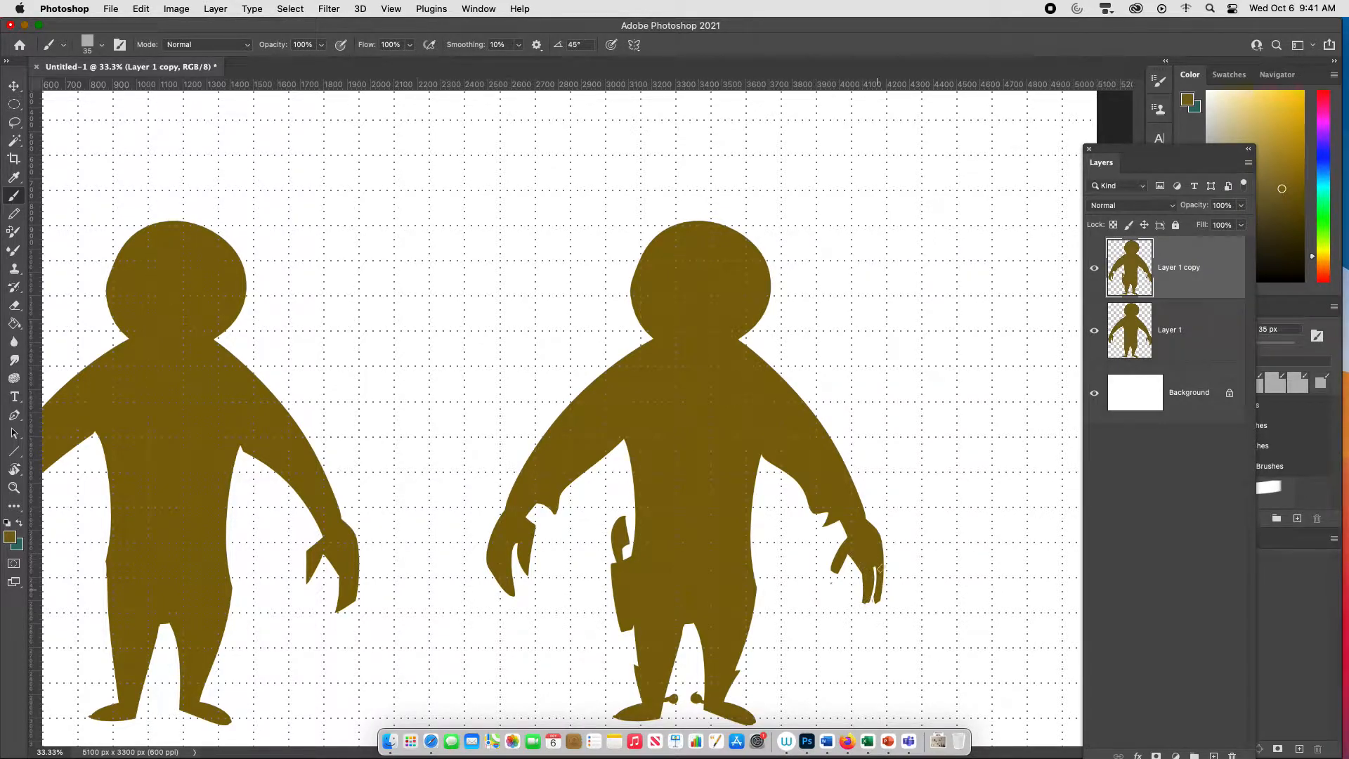
mouse_move(877, 542)
left_mouse_down()
mouse_move(890, 635)
mouse_move(873, 559)
mouse_move(874, 589)
left_mouse_up()
Trim the fingertips of the right-hand hand flat and fill a small finger shape on its outer edge
key("l")
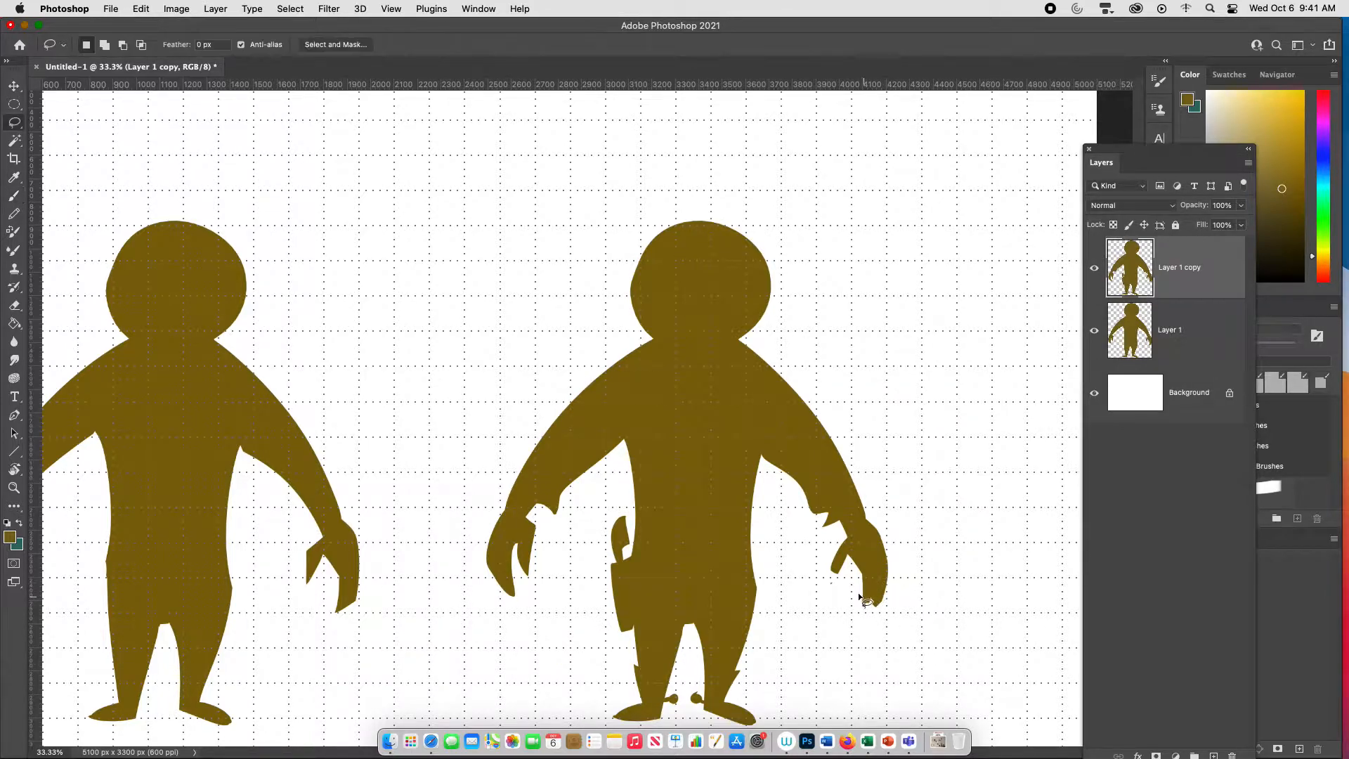
key("b")
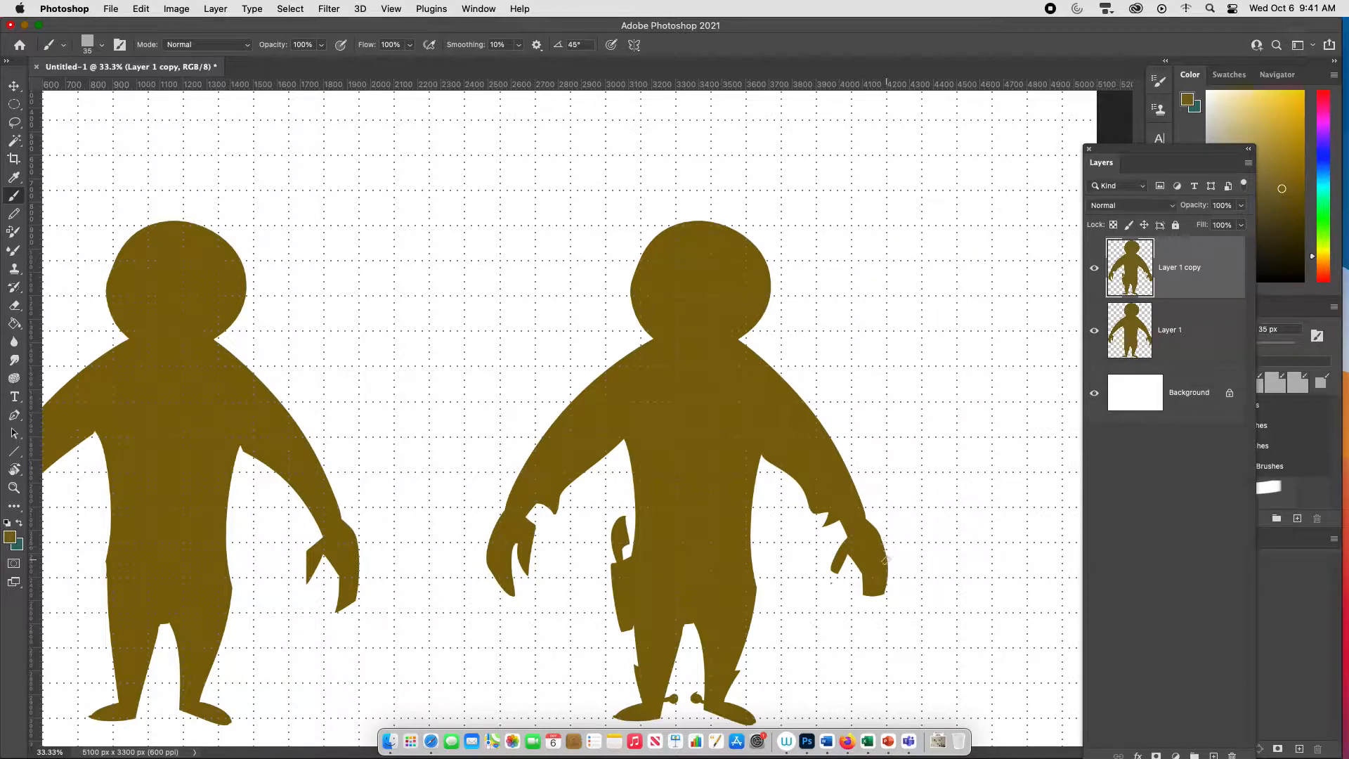
key("l")
left_click_drag(875, 545, 895, 575)
key("alt+BackSpace")
key("super+d")
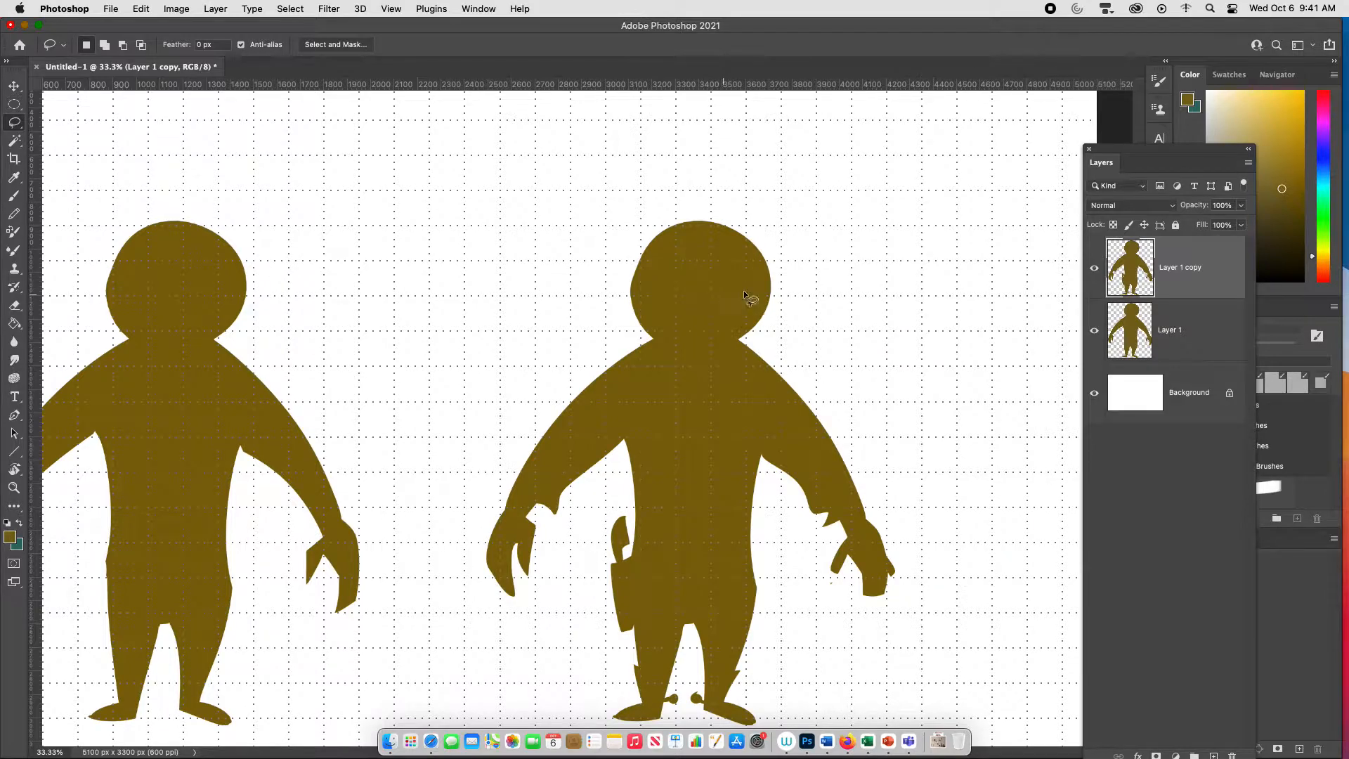
Cut away both sides and the top of the round head, leaving a narrow flat-topped face with two ears
mouse_move(664, 307)
left_mouse_down()
mouse_move(650, 339)
mouse_move(613, 313)
mouse_move(632, 232)
mouse_move(785, 244)
mouse_move(783, 292)
mouse_move(747, 248)
mouse_move(678, 246)
mouse_move(664, 290)
left_mouse_up()
key("Delete")
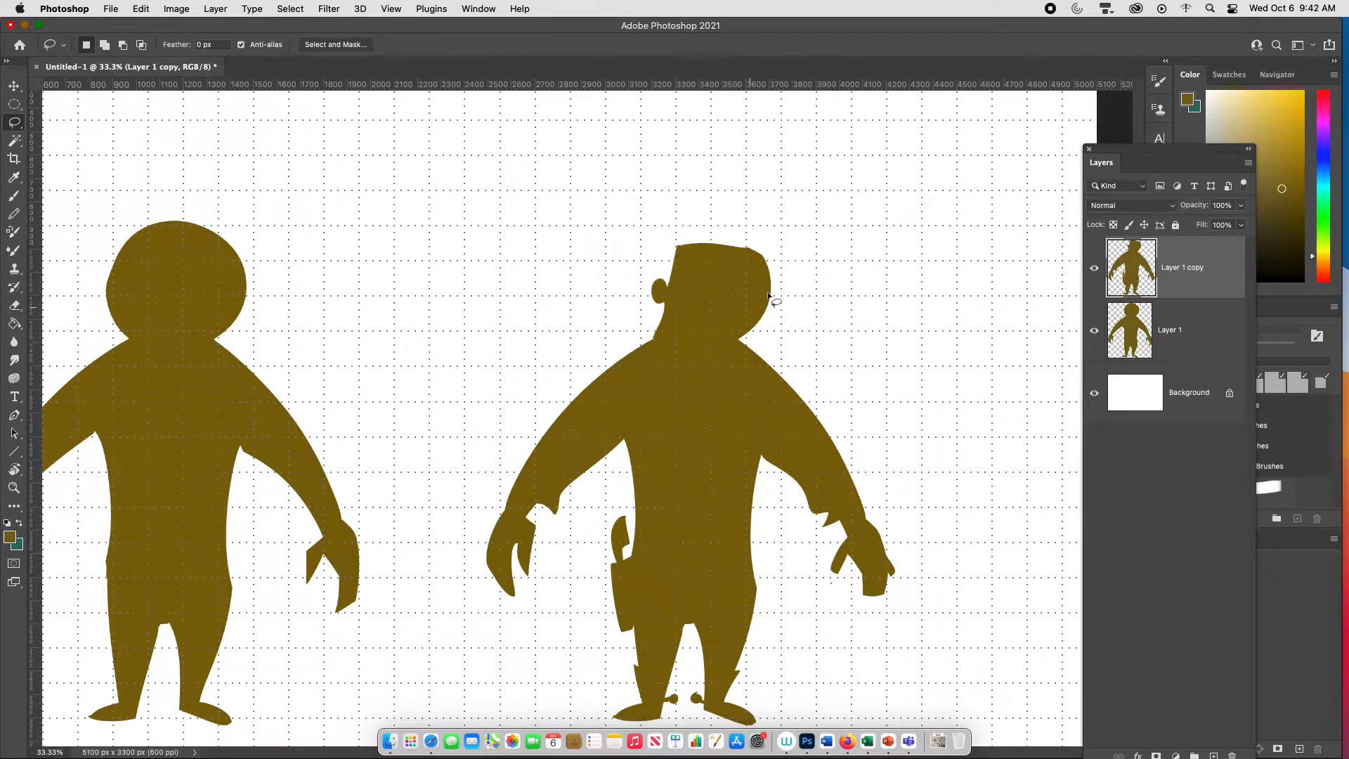
mouse_move(727, 236)
left_mouse_down()
mouse_move(738, 334)
mouse_move(800, 271)
mouse_move(752, 218)
left_mouse_up()
key("Delete")
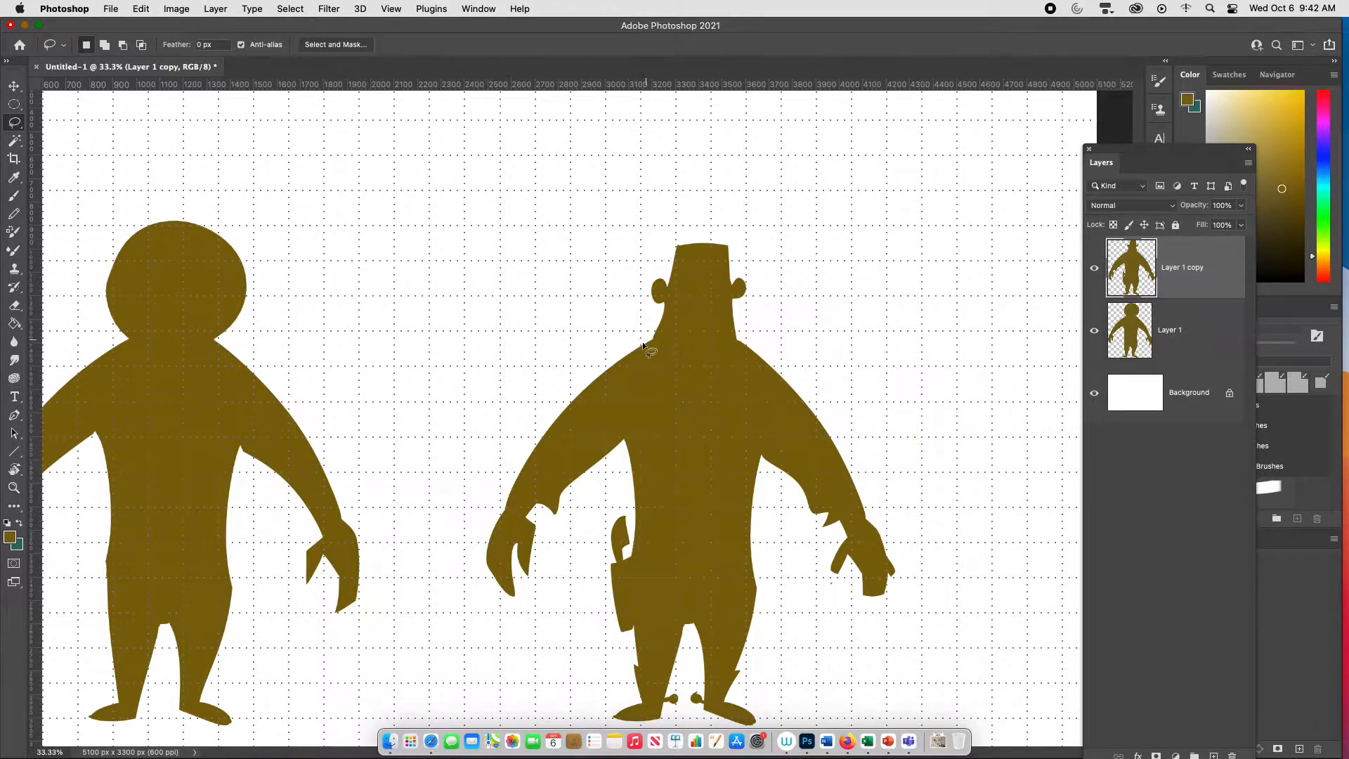
Fill spiky fringe shapes where the neck meets both shoulders
mouse_move(647, 337)
left_mouse_down()
mouse_move(620, 359)
mouse_move(685, 345)
left_mouse_up()
left_click_drag(731, 334, 769, 353)
key("alt+BackSpace")
key("super+d")
Build a cowboy hat on the head by filling a wide curved brim and a tall crown with a flat top
mouse_move(663, 271)
left_mouse_down()
mouse_move(632, 232)
mouse_move(683, 229)
mouse_move(702, 202)
mouse_move(711, 227)
mouse_move(769, 225)
mouse_move(763, 249)
mouse_move(671, 271)
left_mouse_up()
key("alt+BackSpace")
mouse_move(681, 224)
left_mouse_down()
mouse_move(677, 235)
mouse_move(696, 195)
mouse_move(718, 227)
mouse_move(680, 234)
left_mouse_up()
key("alt+BackSpace")
mouse_move(683, 188)
left_mouse_down()
mouse_move(673, 233)
mouse_move(690, 181)
mouse_move(718, 228)
mouse_move(730, 166)
left_mouse_up()
key("BackSpace")
key("super+d")
key("BackSpace")
key("super+d")
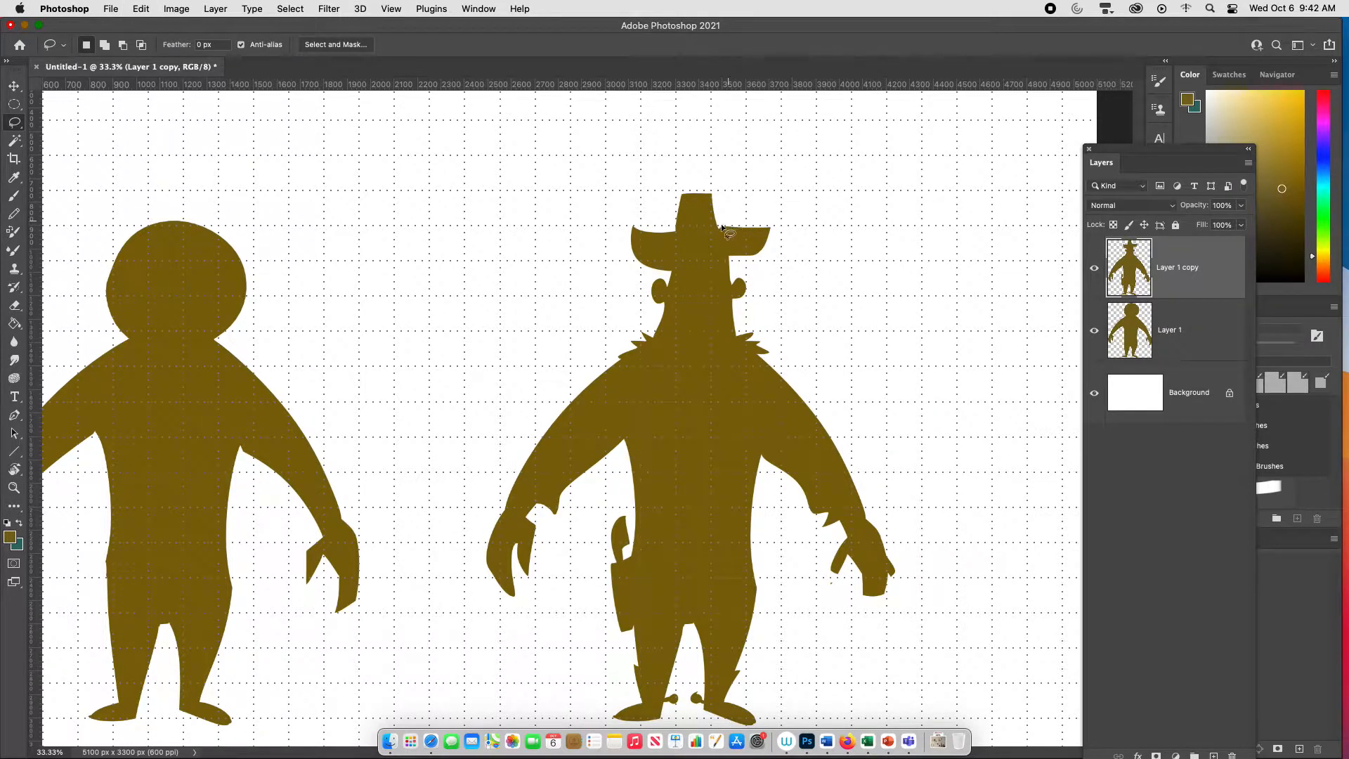
Lasso the tip of the thumb on the cowboy's left-hand hand and cut it off
key("b")
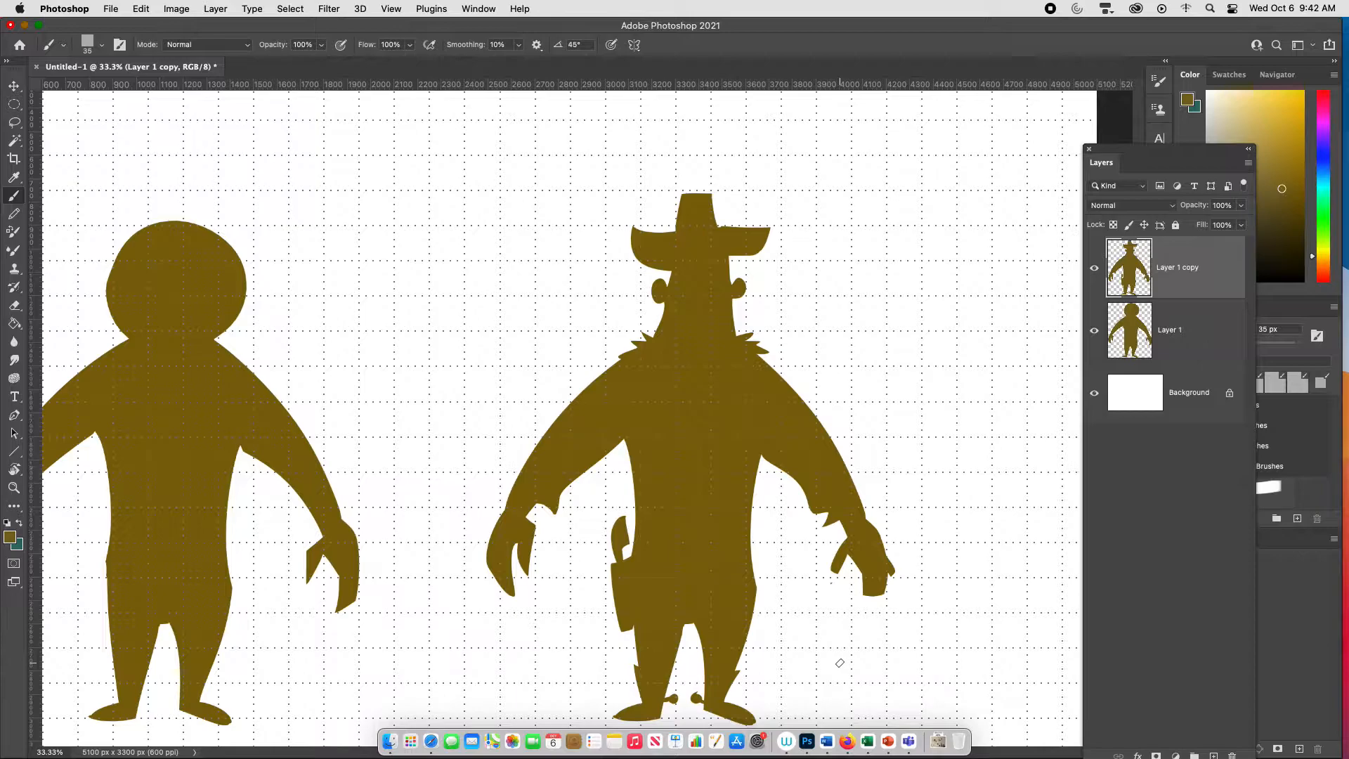
scroll(840, 664, "down", 3)
scroll(843, 667, "up", 1)
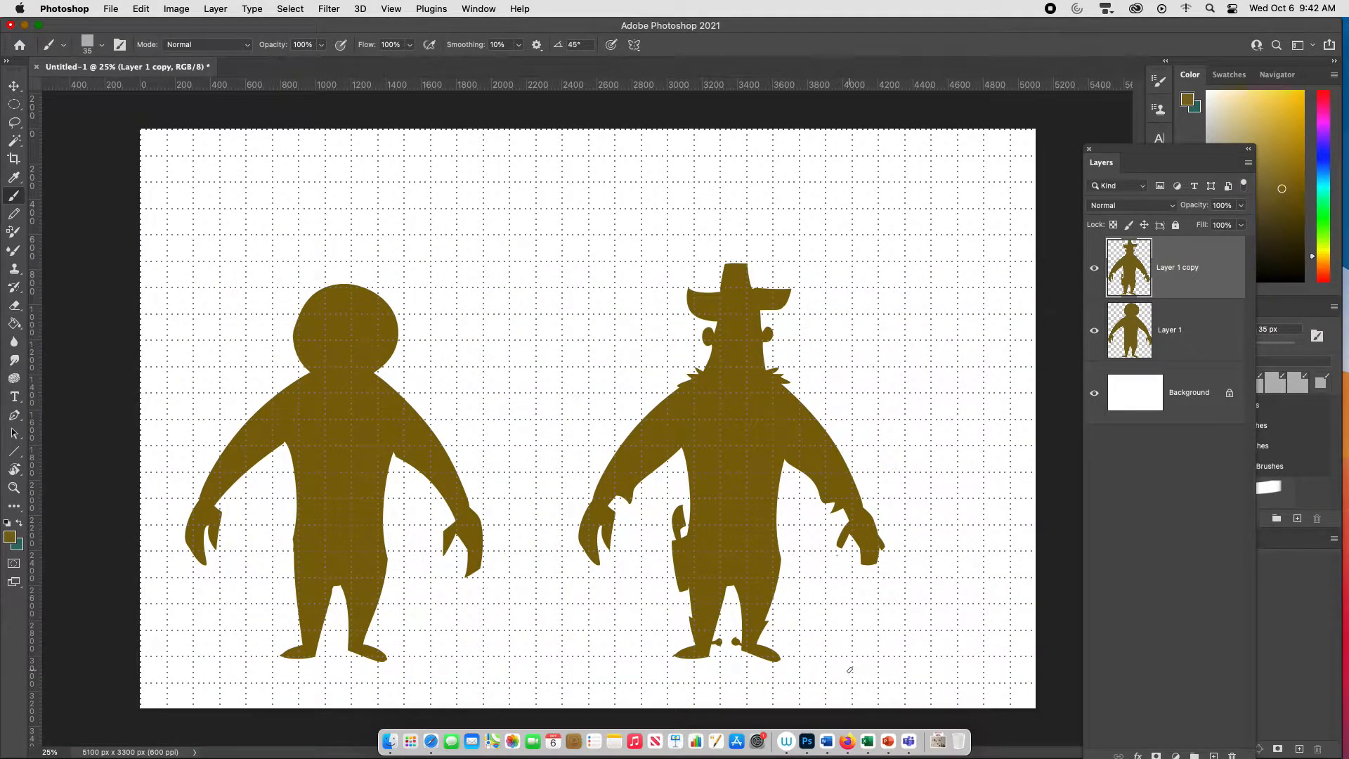
key("super+equal")
key("super+minus")
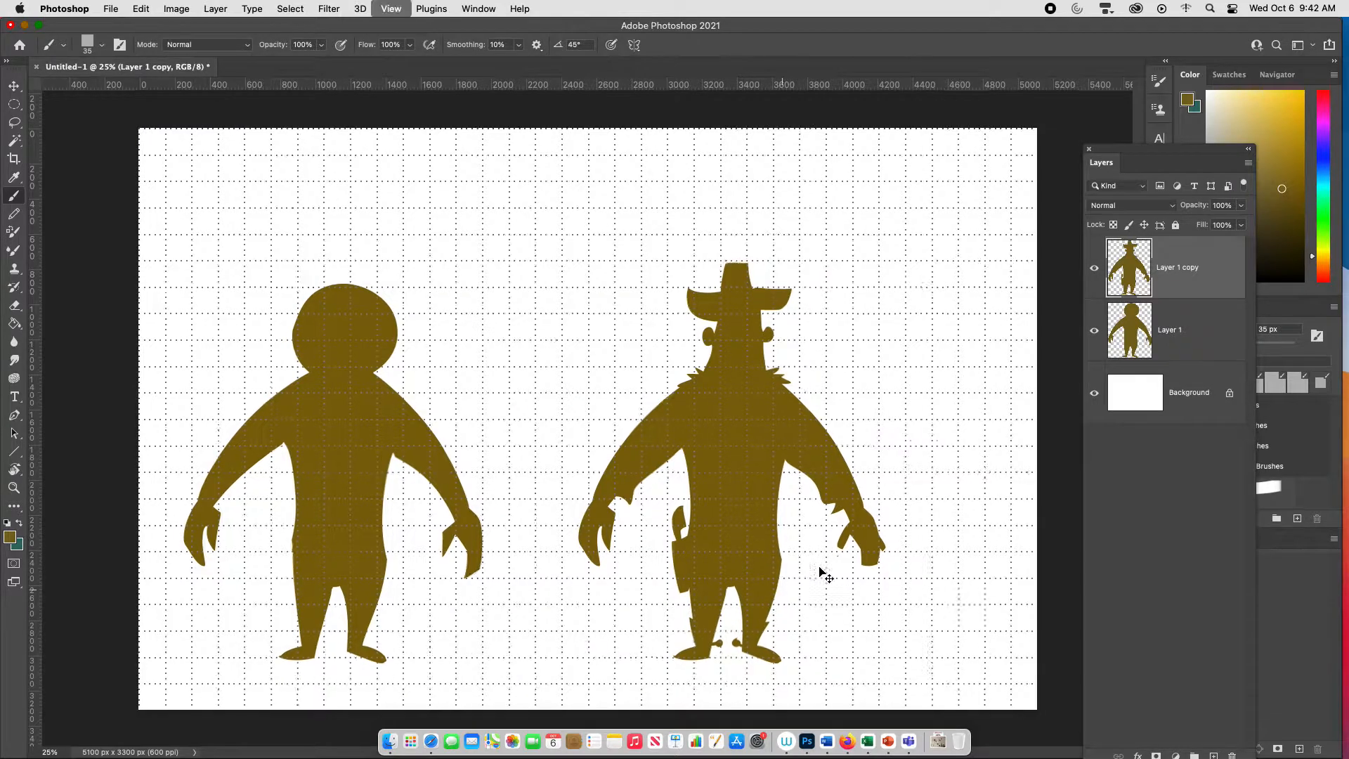
key("super+equal")
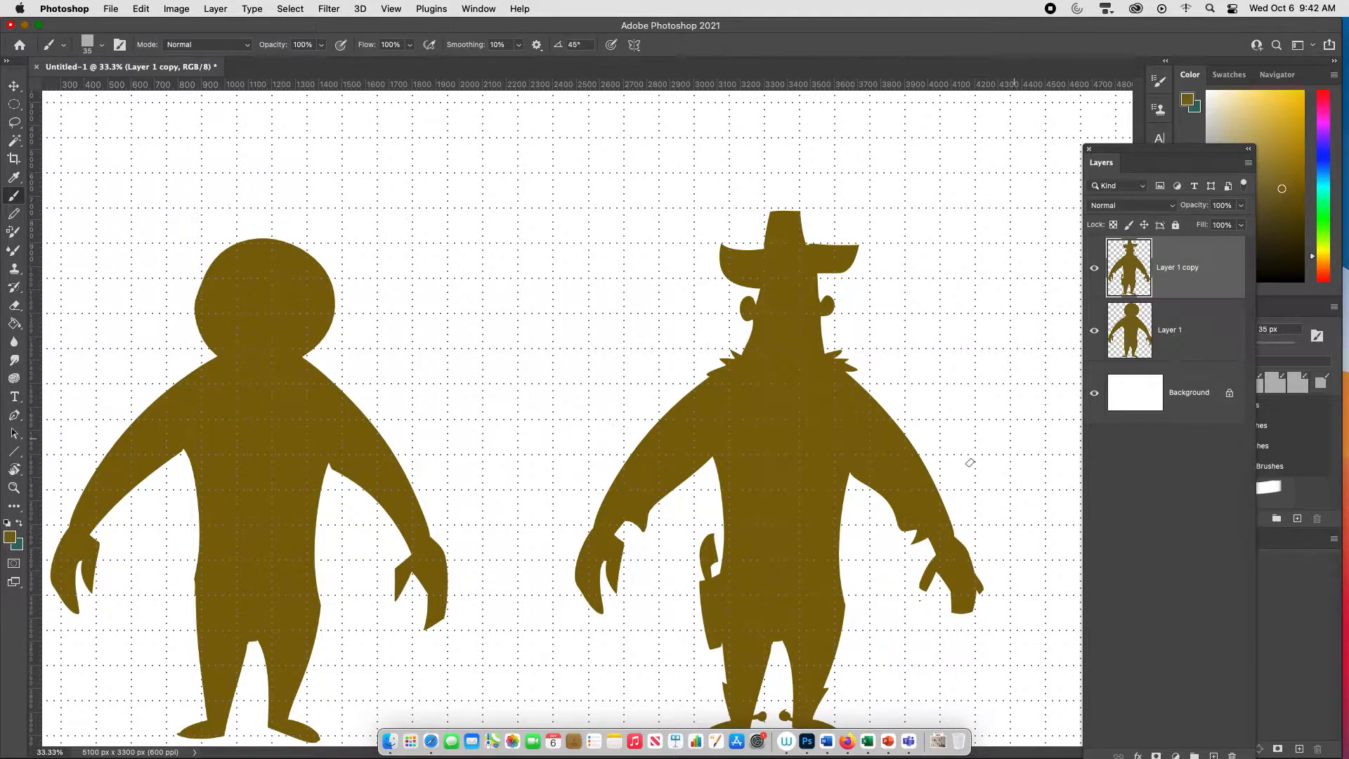
key("l")
left_click_drag(622, 585, 614, 595)
key("super+x")
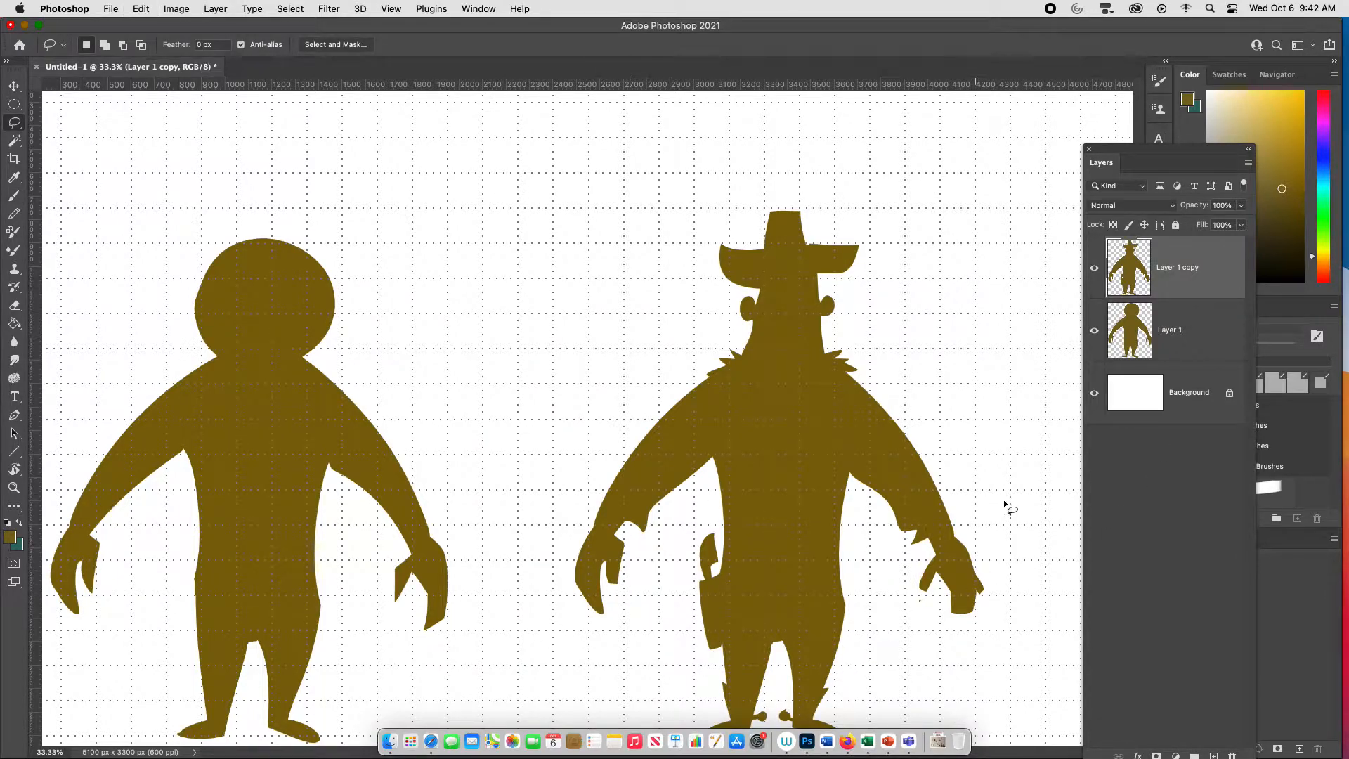
Scale the cowboy silhouette down with Free Transform and move it up beside the original figure's head
key("super+minus")
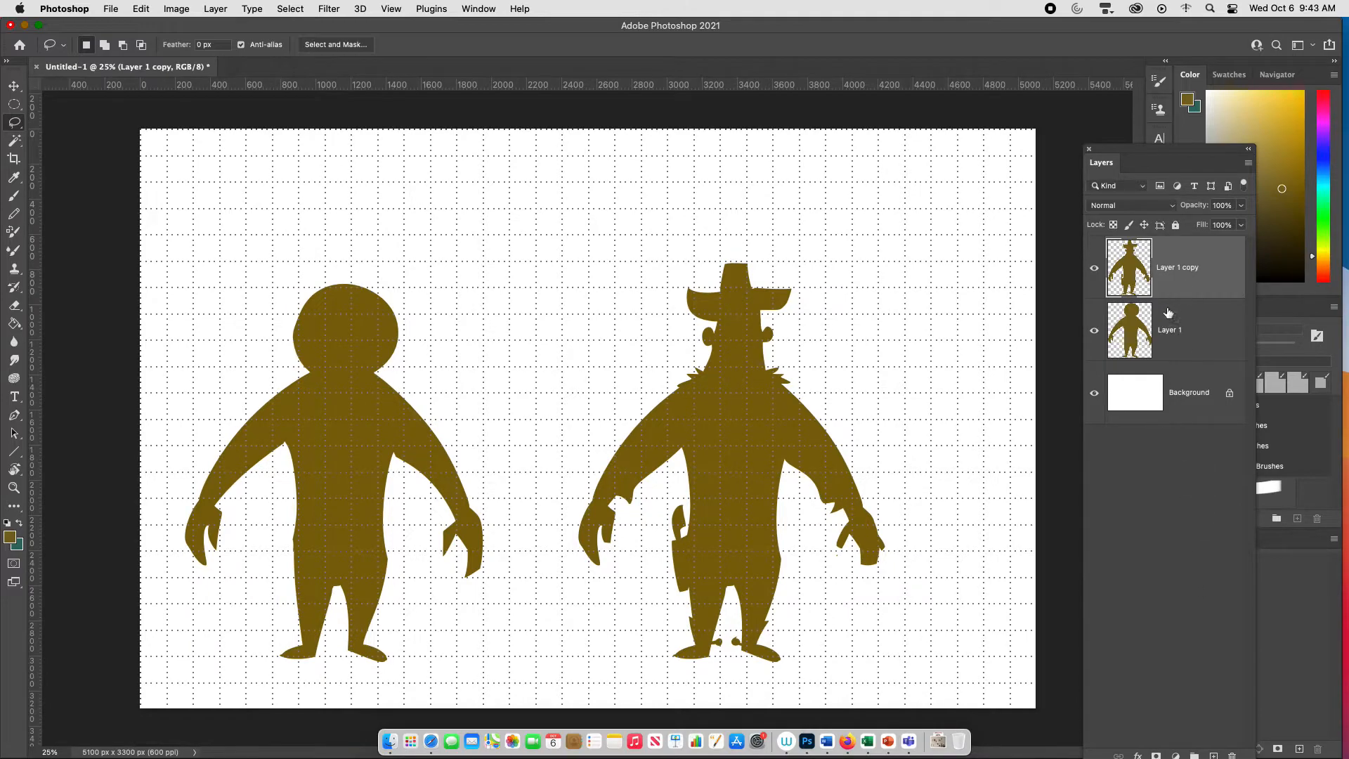
key("super+t")
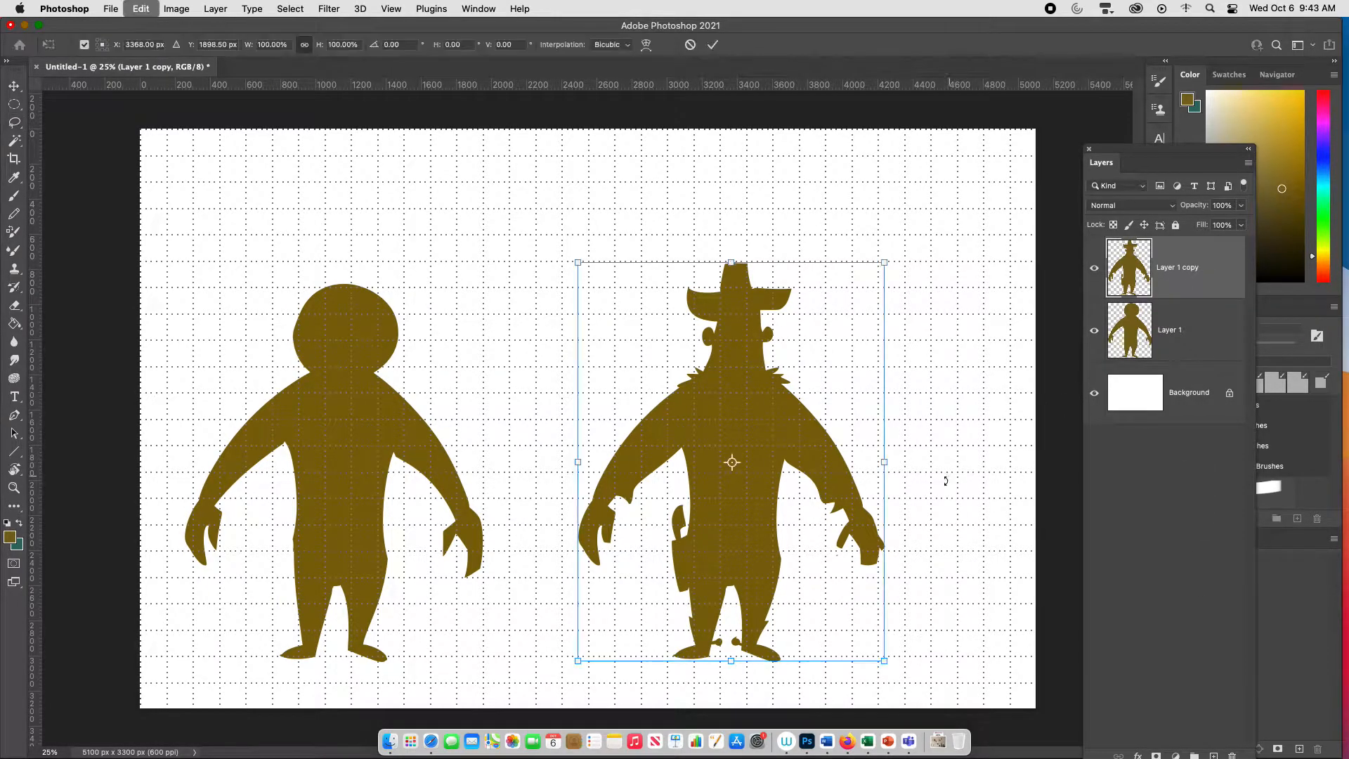
left_click_drag(879, 663, 823, 581)
left_click_drag(768, 544, 556, 360)
key("Return")
key("l")
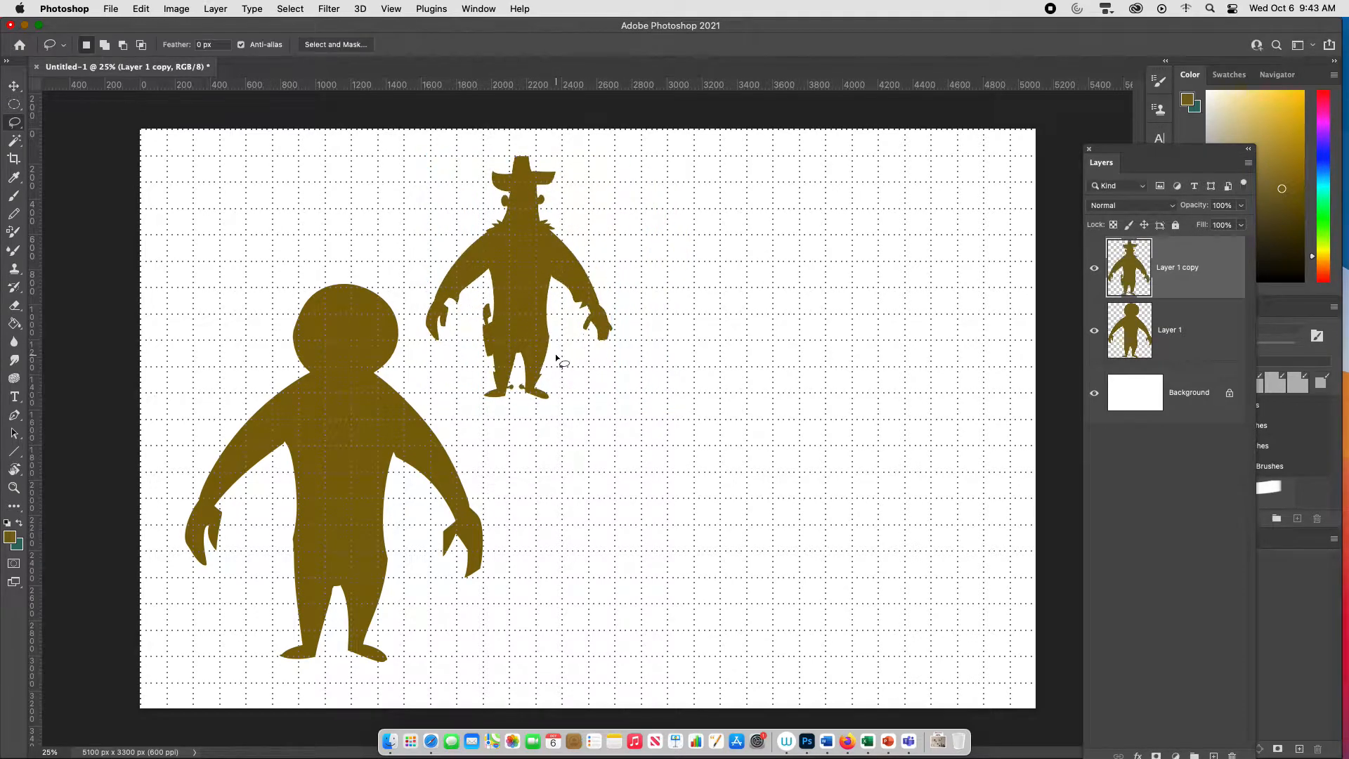
Duplicate the original Layer 1 figure again and move the new copy to the far side of the canvas
left_click(1169, 347)
key("super+j")
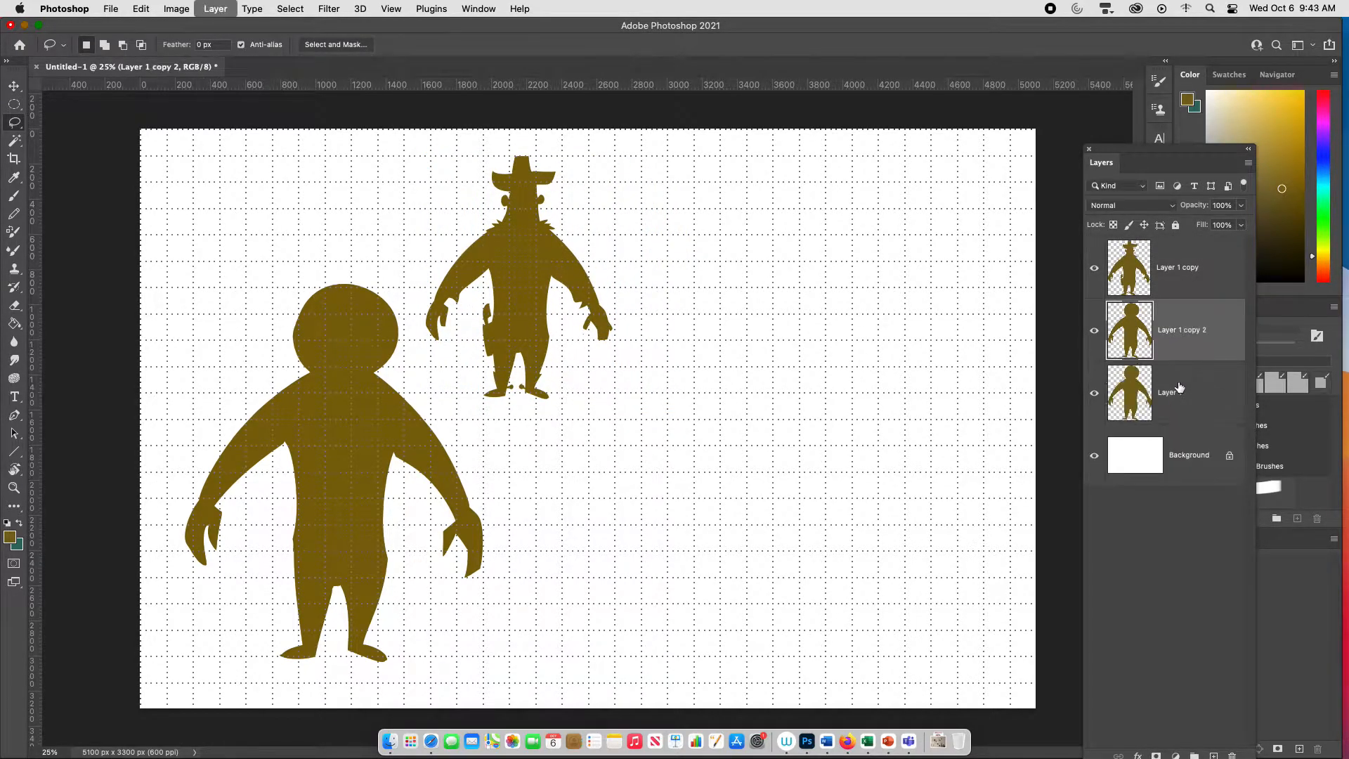
key("v")
left_click_drag(394, 491, 921, 484)
key("super+equal")
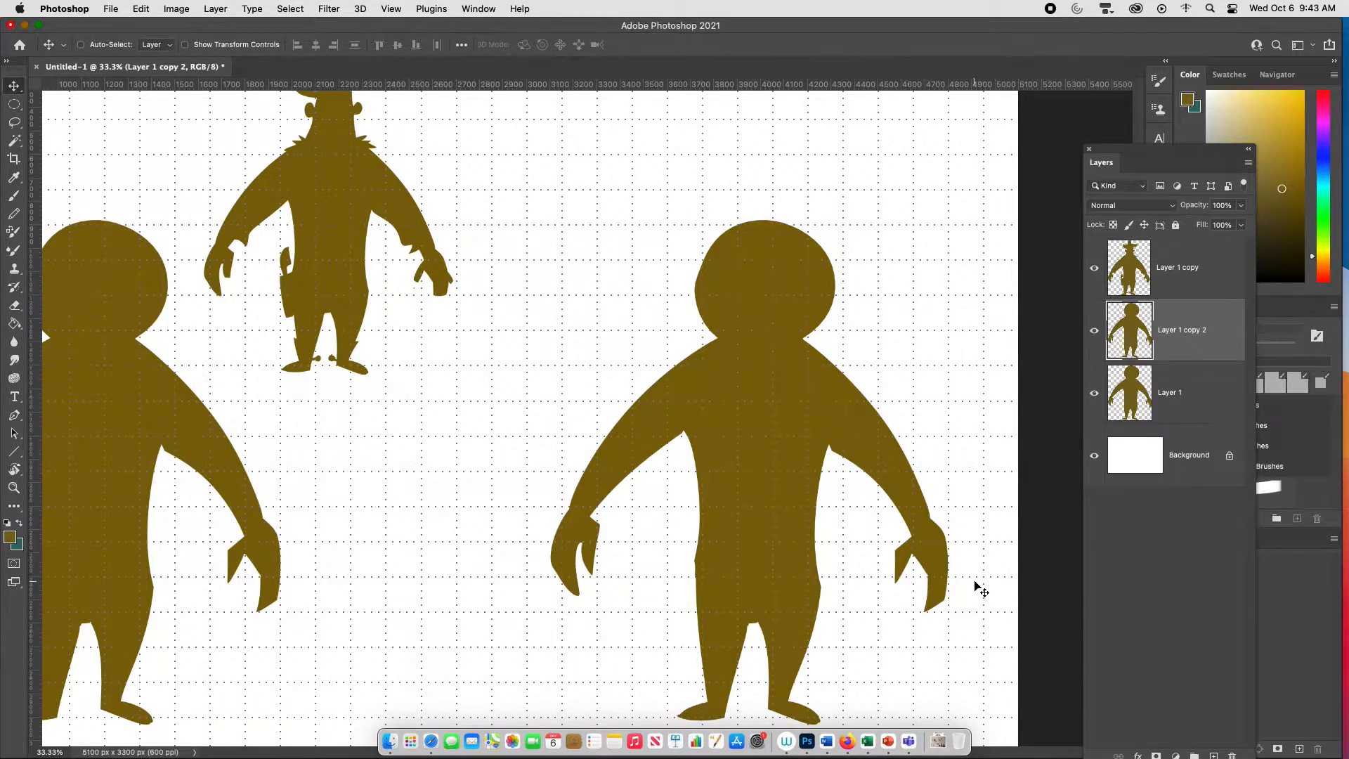
key("super+minus")
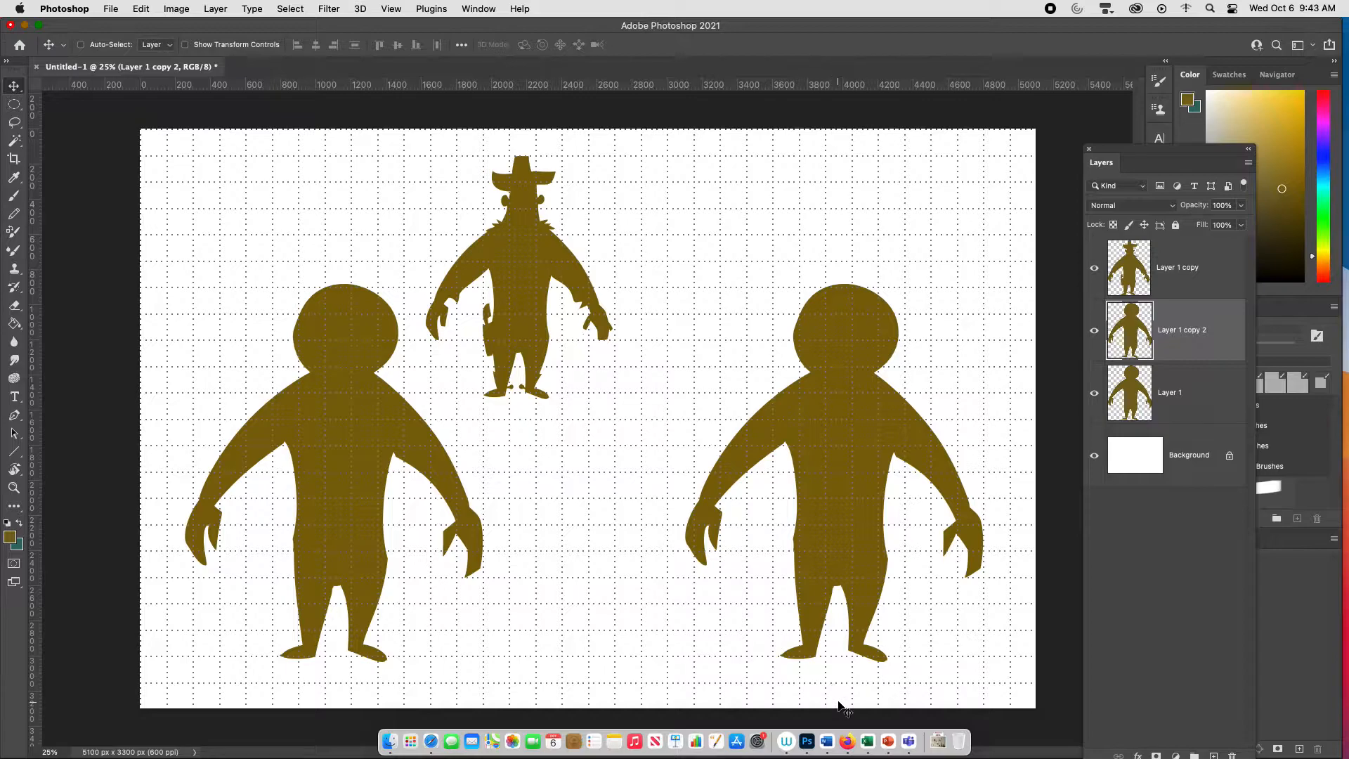
Cut the new copy's legs off at the waist, paste them as a separate layer, and place them slightly below the torso
key("l")
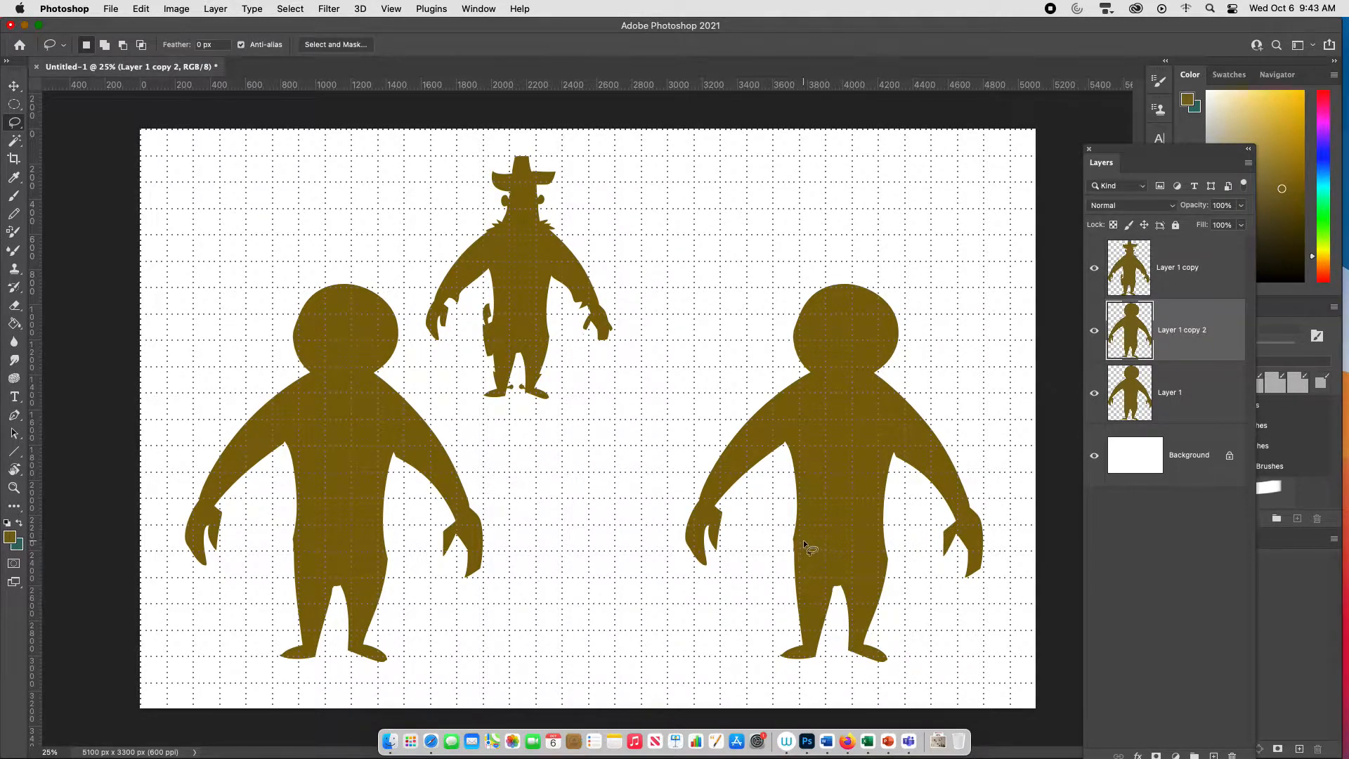
mouse_move(796, 541)
left_mouse_down()
mouse_move(900, 551)
mouse_move(925, 632)
mouse_move(759, 583)
mouse_move(768, 567)
left_mouse_up()
key("super+x")
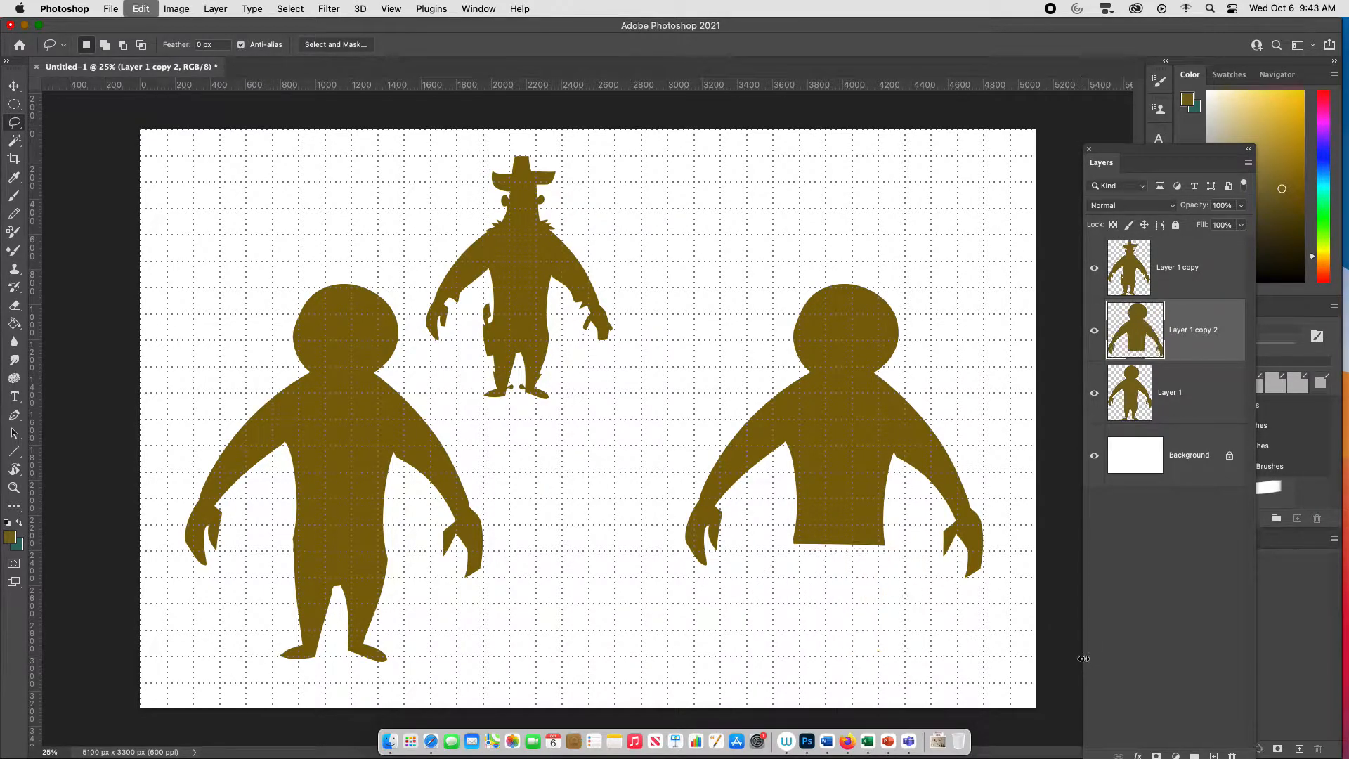
key("super+v")
key("v")
left_click_drag(650, 461, 870, 632)
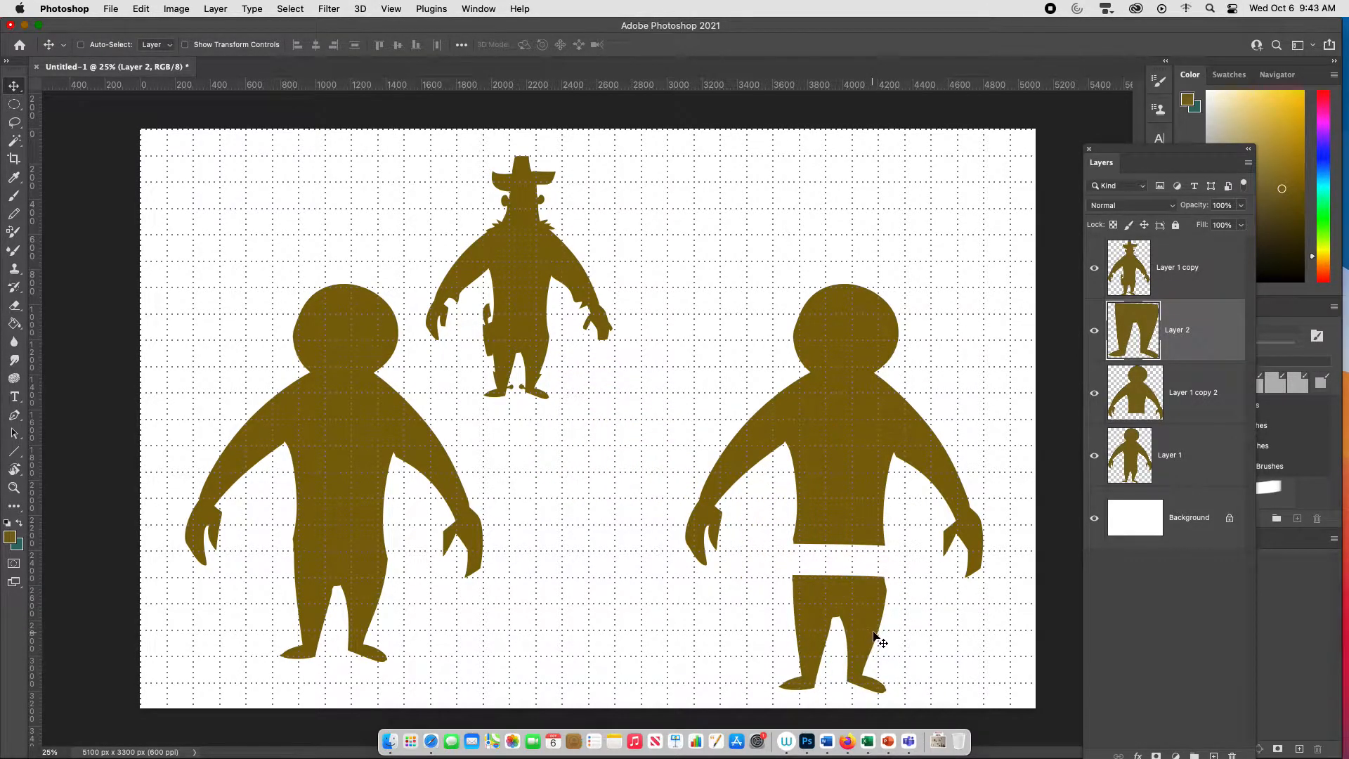
Fill a flared jacket shape down both sides of the torso on Layer 2, bridging the gap to the legs
key("l")
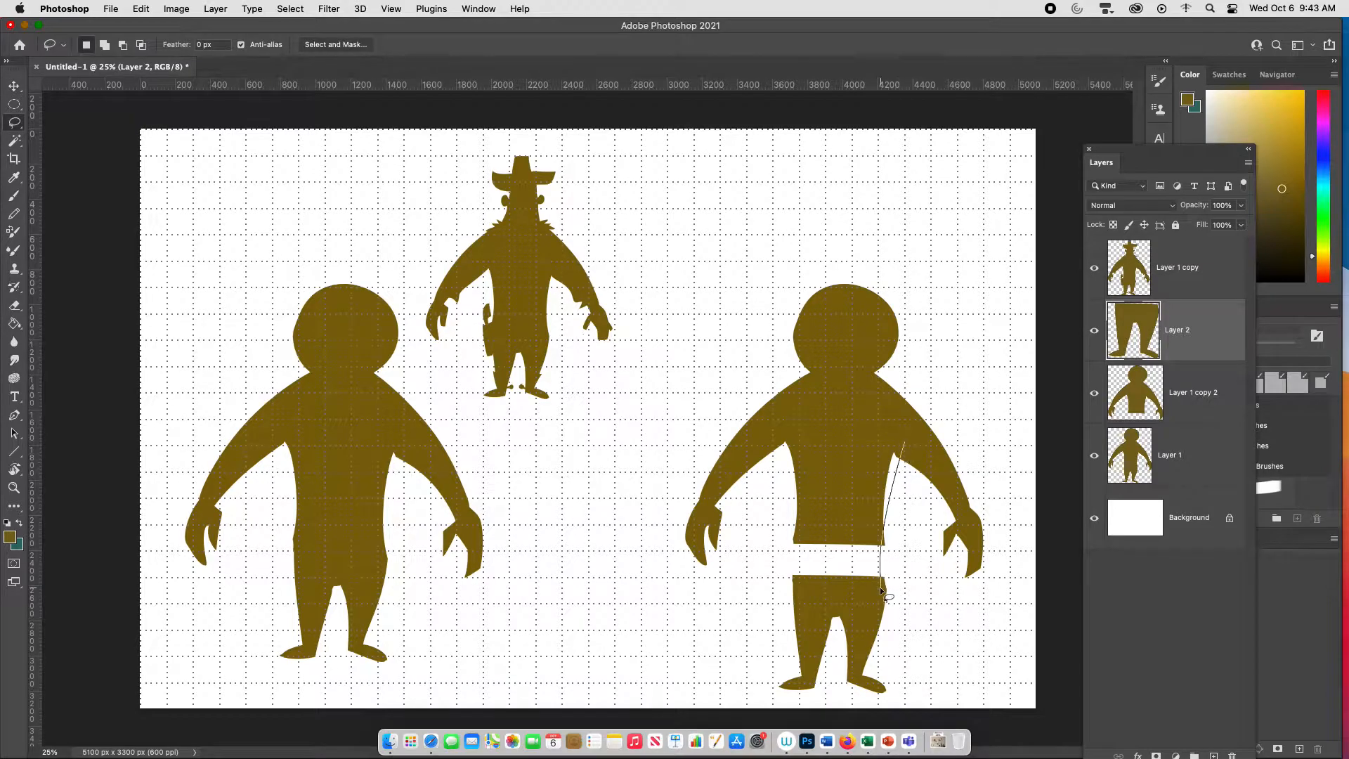
mouse_move(899, 449)
left_mouse_down()
mouse_move(885, 596)
mouse_move(801, 587)
mouse_move(801, 514)
mouse_move(829, 409)
mouse_move(812, 544)
mouse_move(795, 419)
mouse_move(907, 536)
mouse_move(868, 545)
mouse_move(908, 442)
left_mouse_up()
key("alt+BackSpace")
key("ctrl+d")
key("shift")
key("alt+BackSpace")
key("ctrl+d")
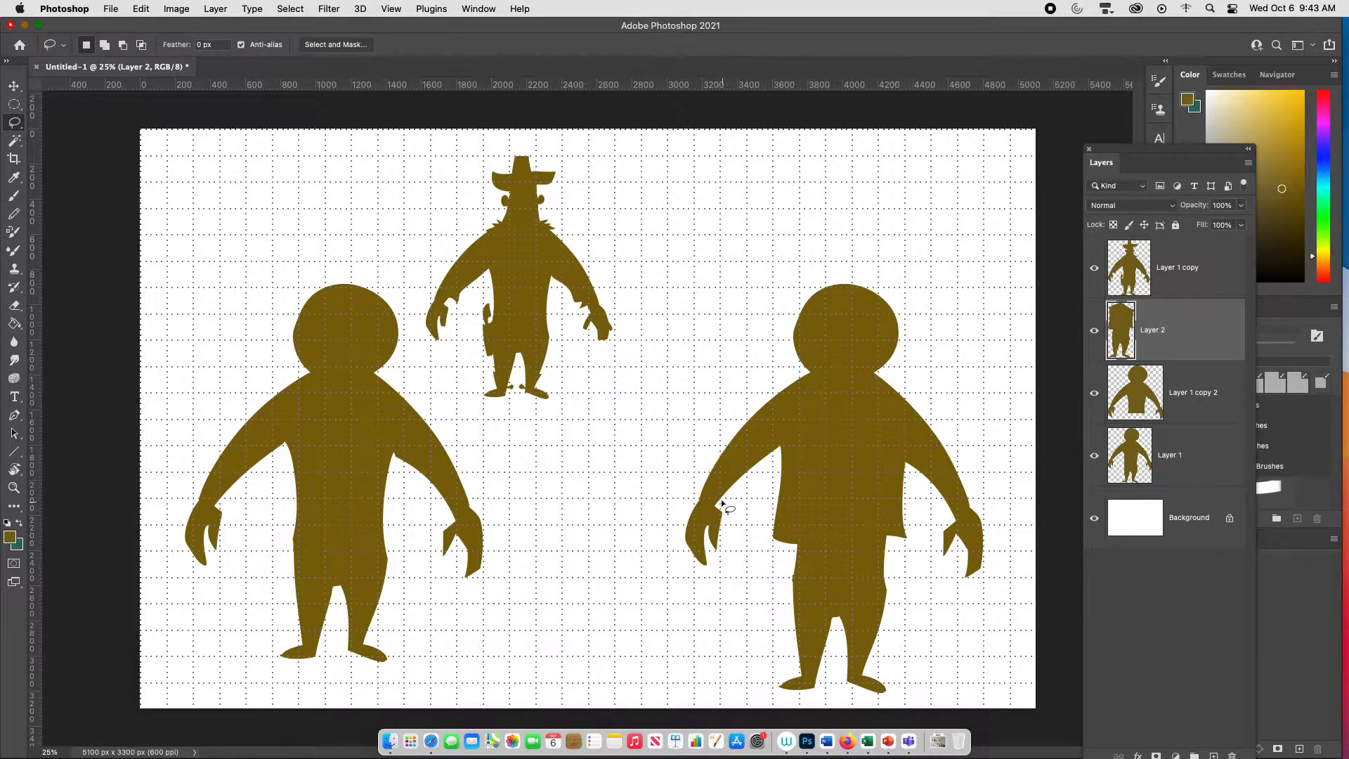
Lasso and fill wide sleeve shapes beneath both arms, ending in cuffs near the wrists
mouse_move(724, 496)
left_mouse_down()
mouse_move(778, 467)
mouse_move(723, 469)
left_mouse_up()
mouse_move(953, 502)
left_mouse_down()
mouse_move(934, 462)
mouse_move(956, 496)
left_mouse_up()
key("alt+BackSpace")
key("super+d")
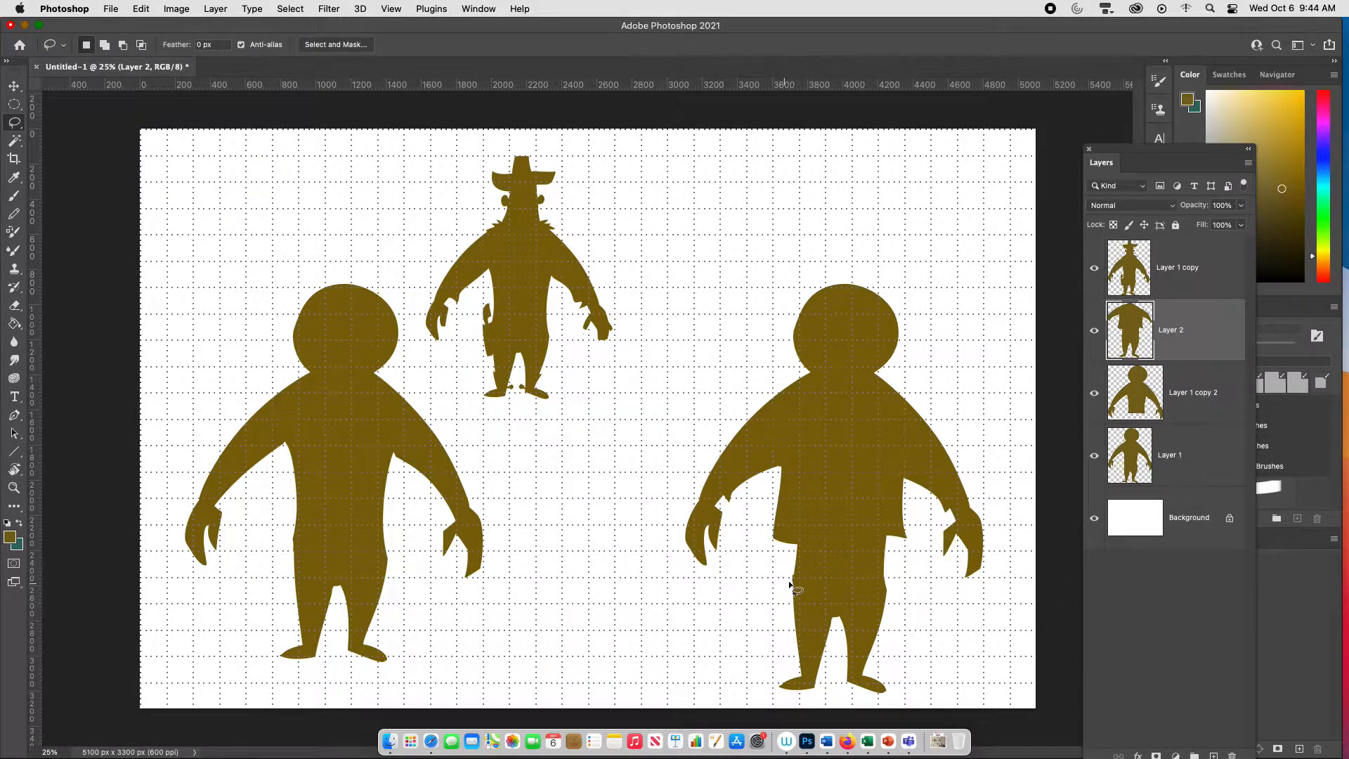
Lasso and fill a pistol shape beside each hip of the second variation
mouse_move(789, 595)
left_mouse_down()
mouse_move(792, 634)
mouse_move(777, 568)
mouse_move(789, 608)
left_mouse_up()
key("alt+BackSpace")
key("super+d")
mouse_move(889, 598)
left_mouse_down()
mouse_move(900, 579)
mouse_move(912, 587)
mouse_move(886, 610)
mouse_move(901, 625)
left_mouse_up()
key("alt+BackSpace")
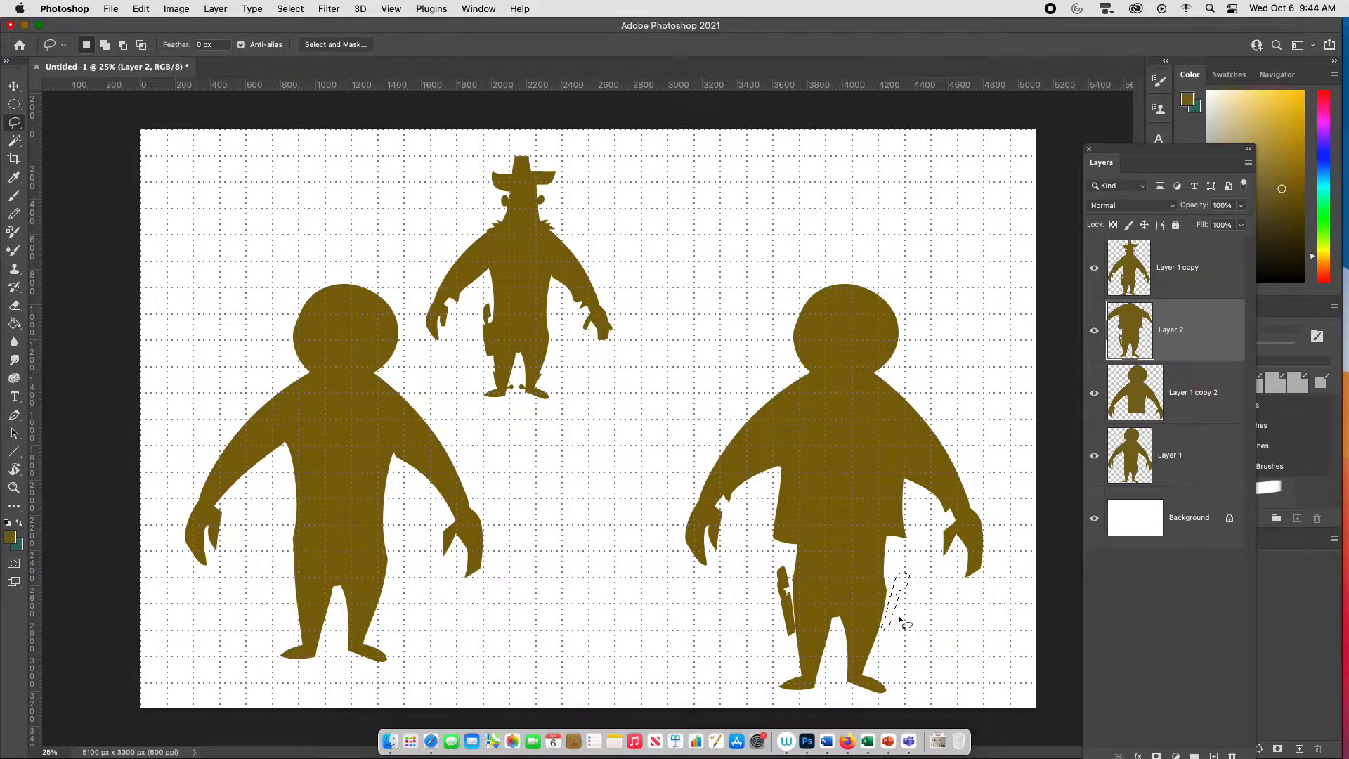
key("ctrl+d")
Fill holster shapes that join both pistols to the hips
left_click_drag(883, 581, 880, 610)
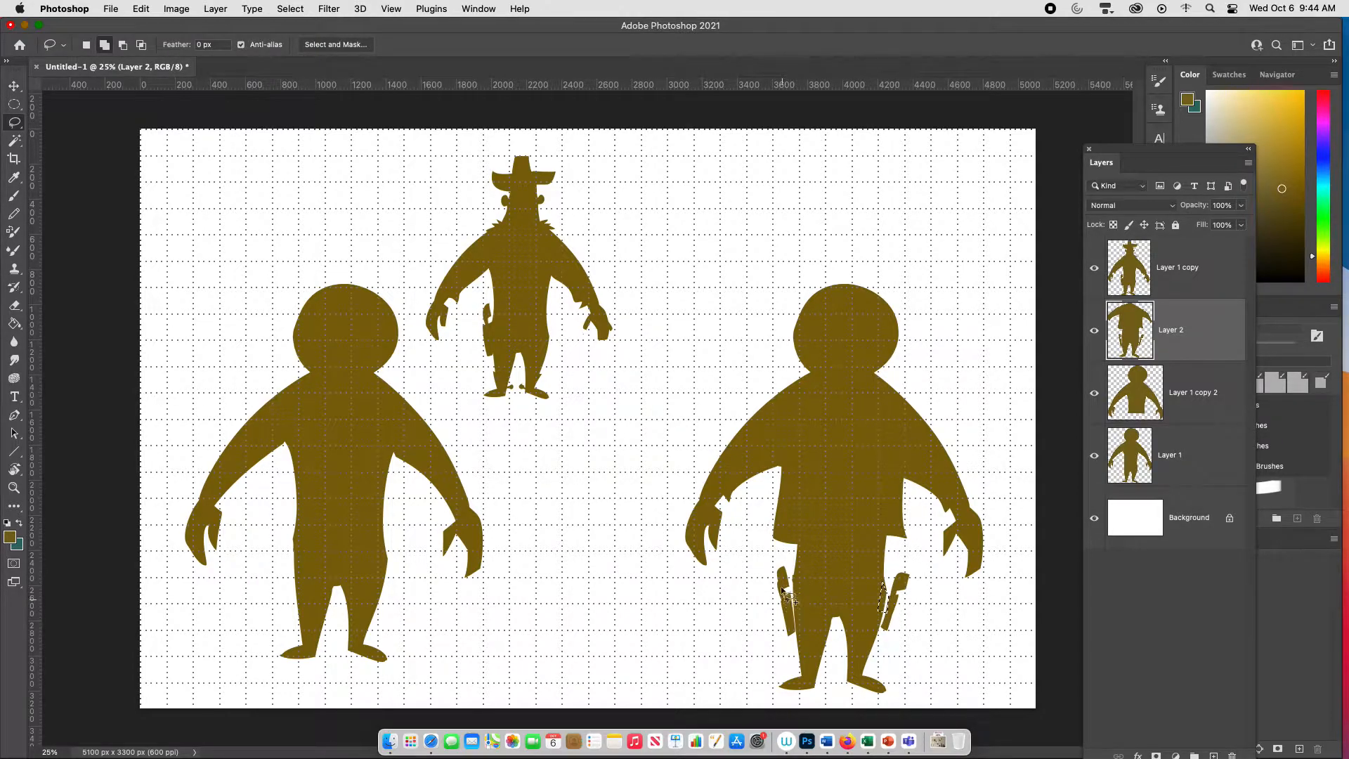
key("super+z")
left_click_drag(794, 608, 792, 613)
key("alt+BackSpace")
key("super+d")
Fill small detail shapes along the outer edges of the trouser legs below the holsters
mouse_move(883, 610)
left_mouse_down()
mouse_move(869, 648)
mouse_move(888, 636)
mouse_move(795, 625)
mouse_move(797, 653)
left_mouse_up()
key("alt+BackSpace")
key("super+d")
key("alt+BackSpace")
key("super+d")
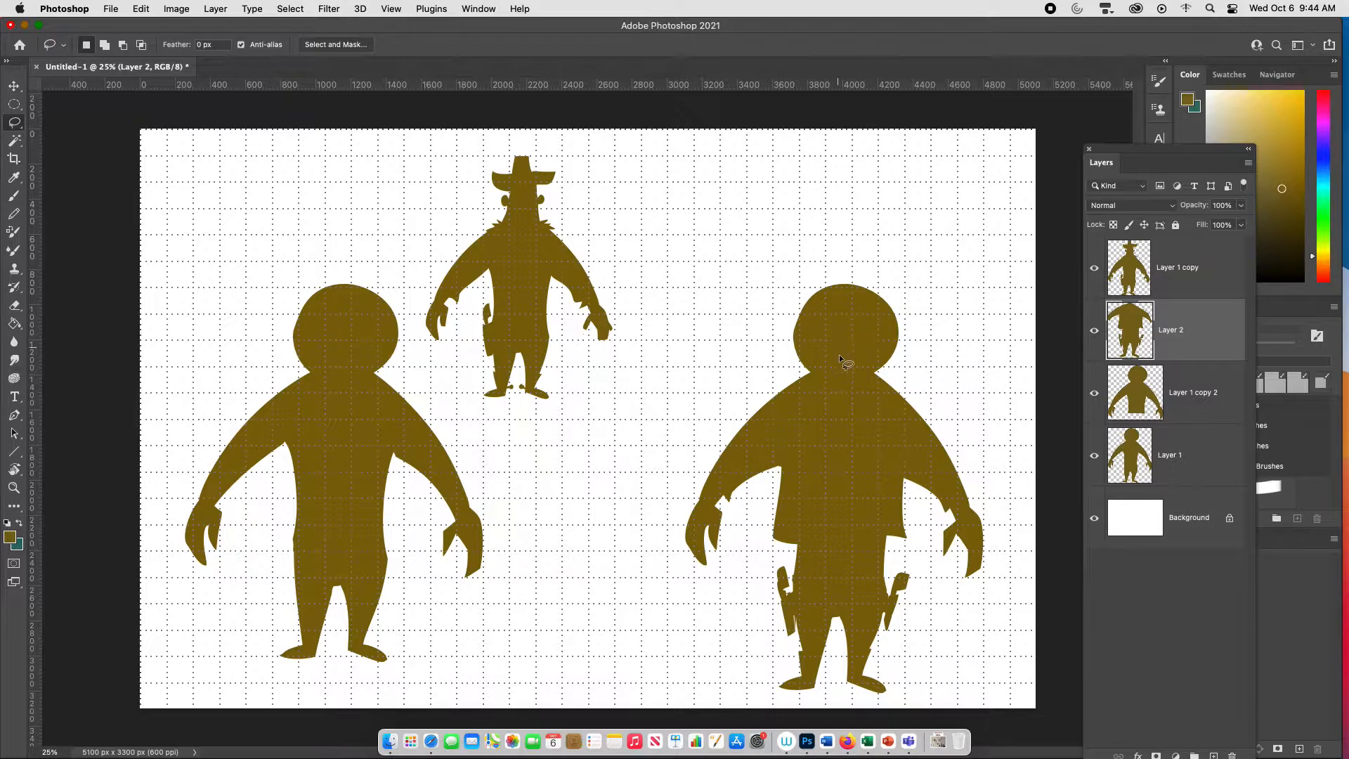
Select Layer 1 copy 2 and cut away both lower sides of the head to narrow the neck and define the jaw
left_click_drag(790, 329, 819, 371)
key("super+x")
key("Return")
left_click(1190, 406)
key("super+z")
mouse_move(899, 338)
left_mouse_down()
mouse_move(870, 368)
mouse_move(898, 375)
left_mouse_up()
key("super+x")
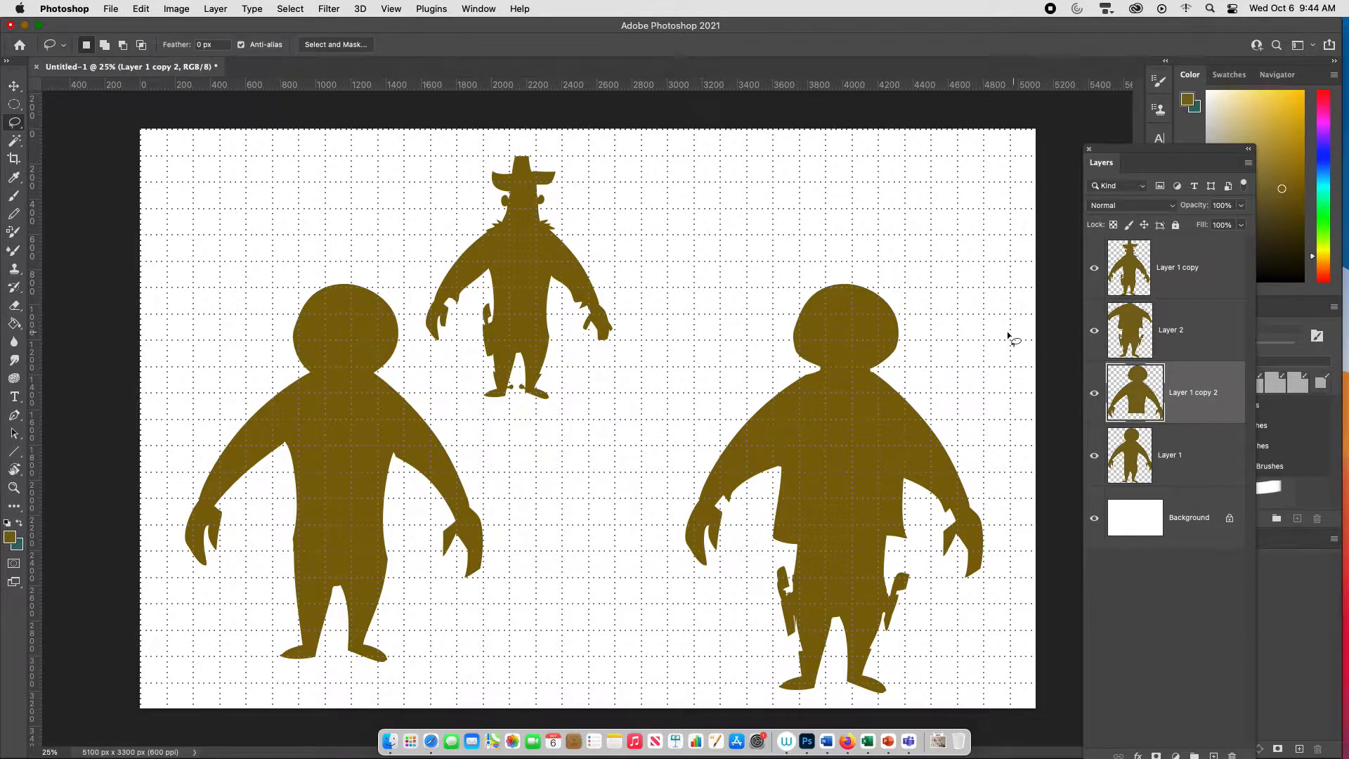
Cut a small jagged notch into the upper right edge of the second variation's head
mouse_move(896, 308)
left_mouse_down()
mouse_move(888, 321)
mouse_move(905, 315)
left_mouse_up()
key("super+x")
Lasso and fill two pointed collar shapes on the shoulders at either side of the neck
key("super+plus")
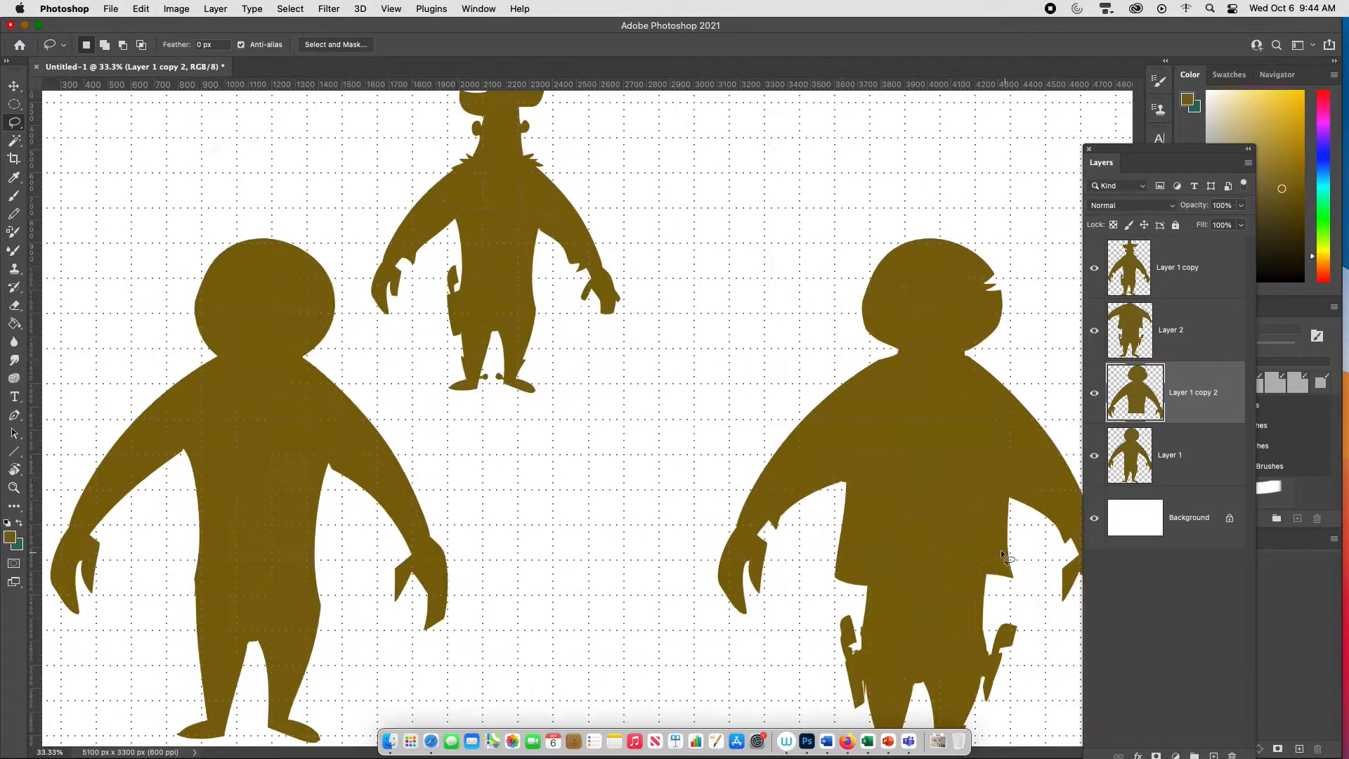
left_click_drag(906, 554, 735, 554)
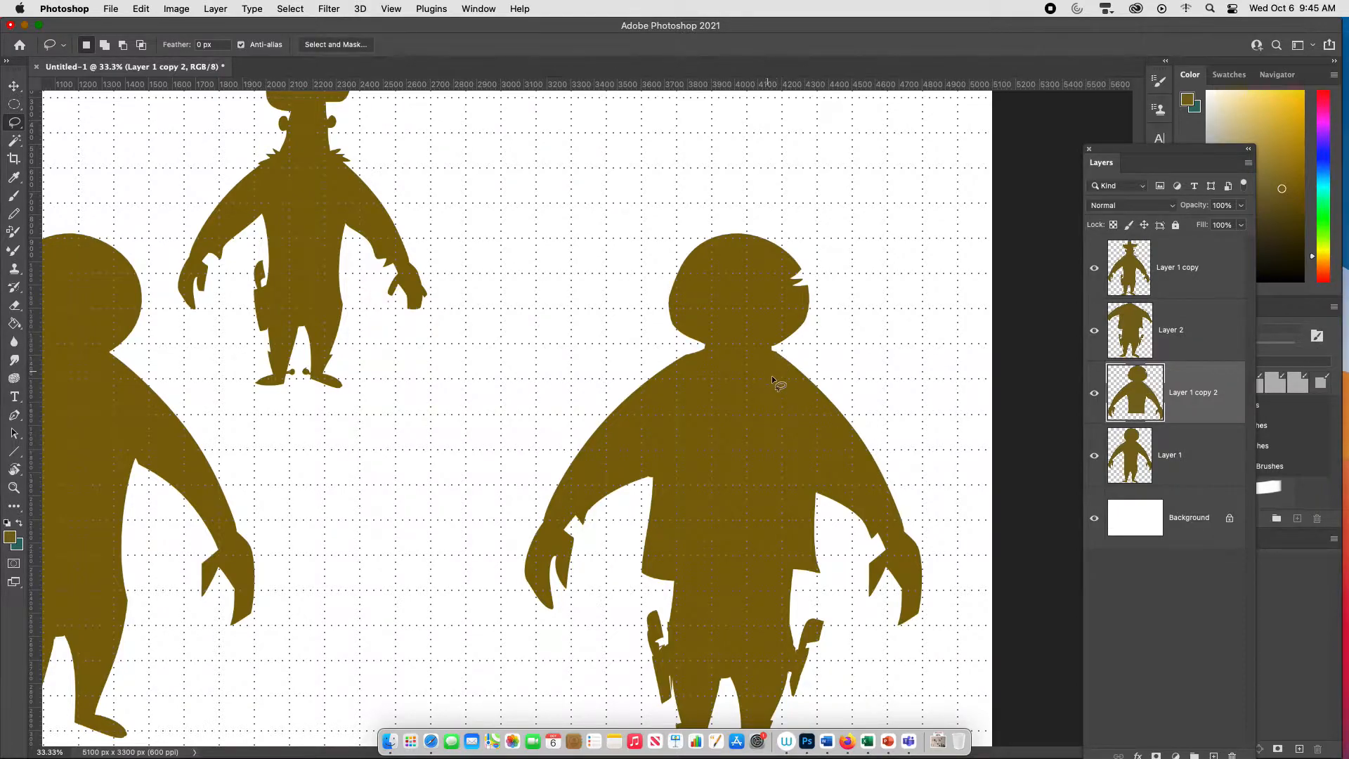
mouse_move(705, 363)
left_mouse_down()
mouse_move(676, 376)
mouse_move(699, 352)
mouse_move(803, 348)
mouse_move(797, 364)
left_mouse_up()
key("alt+BackSpace")
key("super+d")
left_click_drag(805, 365, 808, 362)
key("super+d")
key("super+minus")
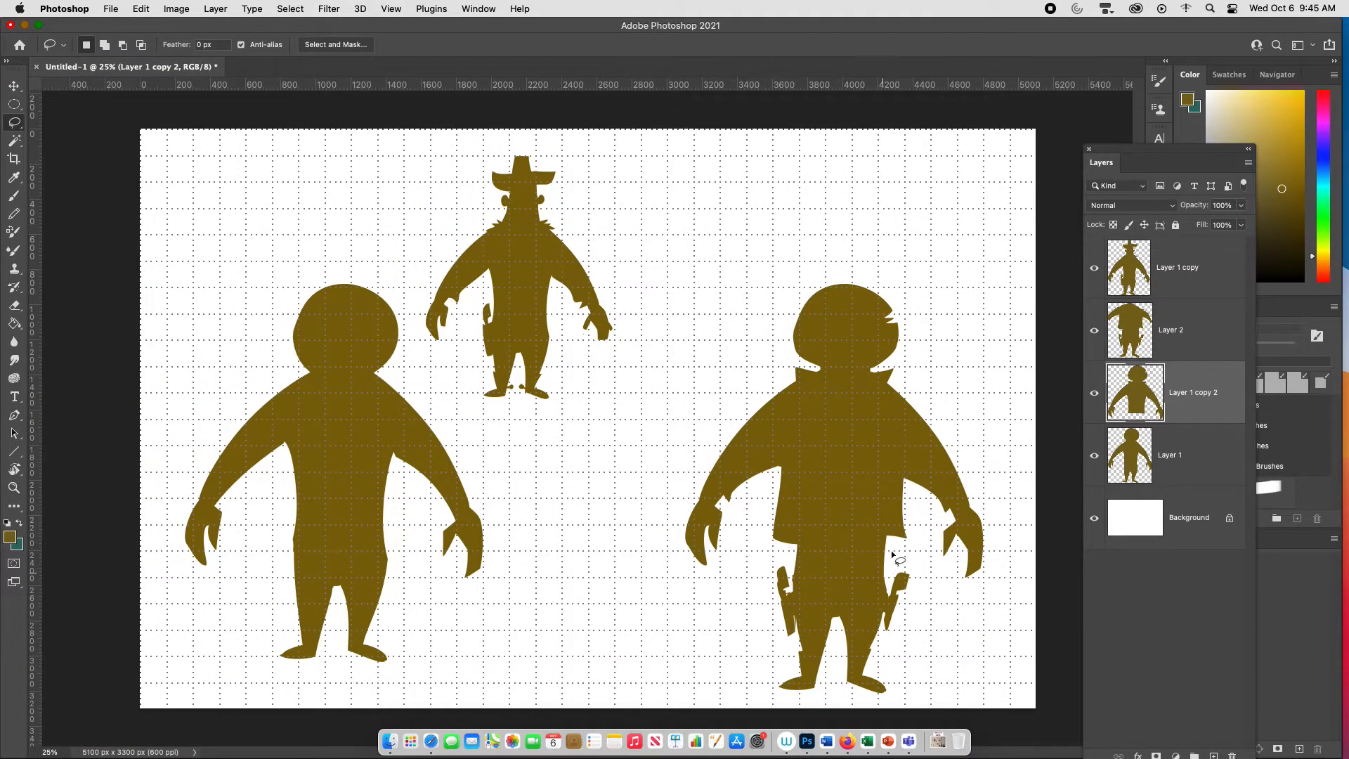
Merge Layer 1 copy 2 with Layer 2 and toggle the merged layer's visibility to check it
key("super+plus")
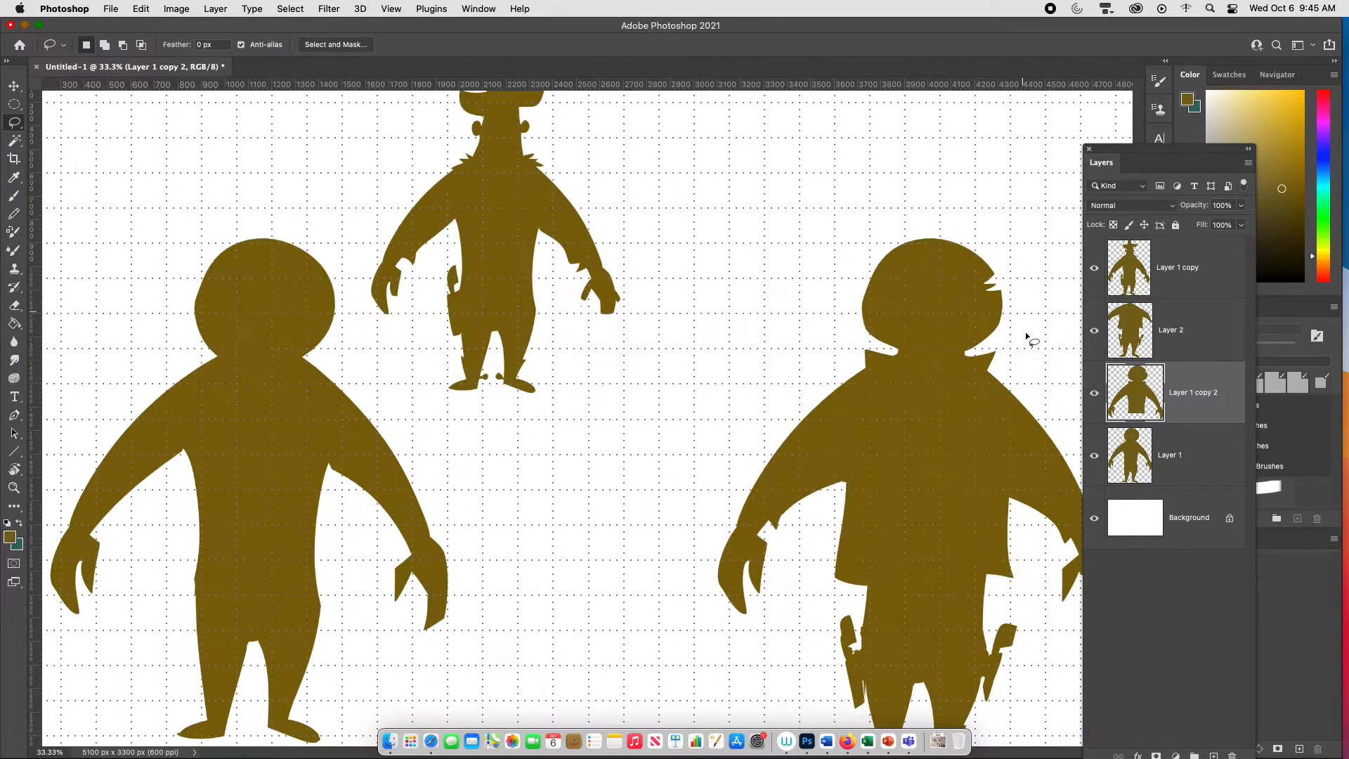
scroll(1025, 324, "right", 5)
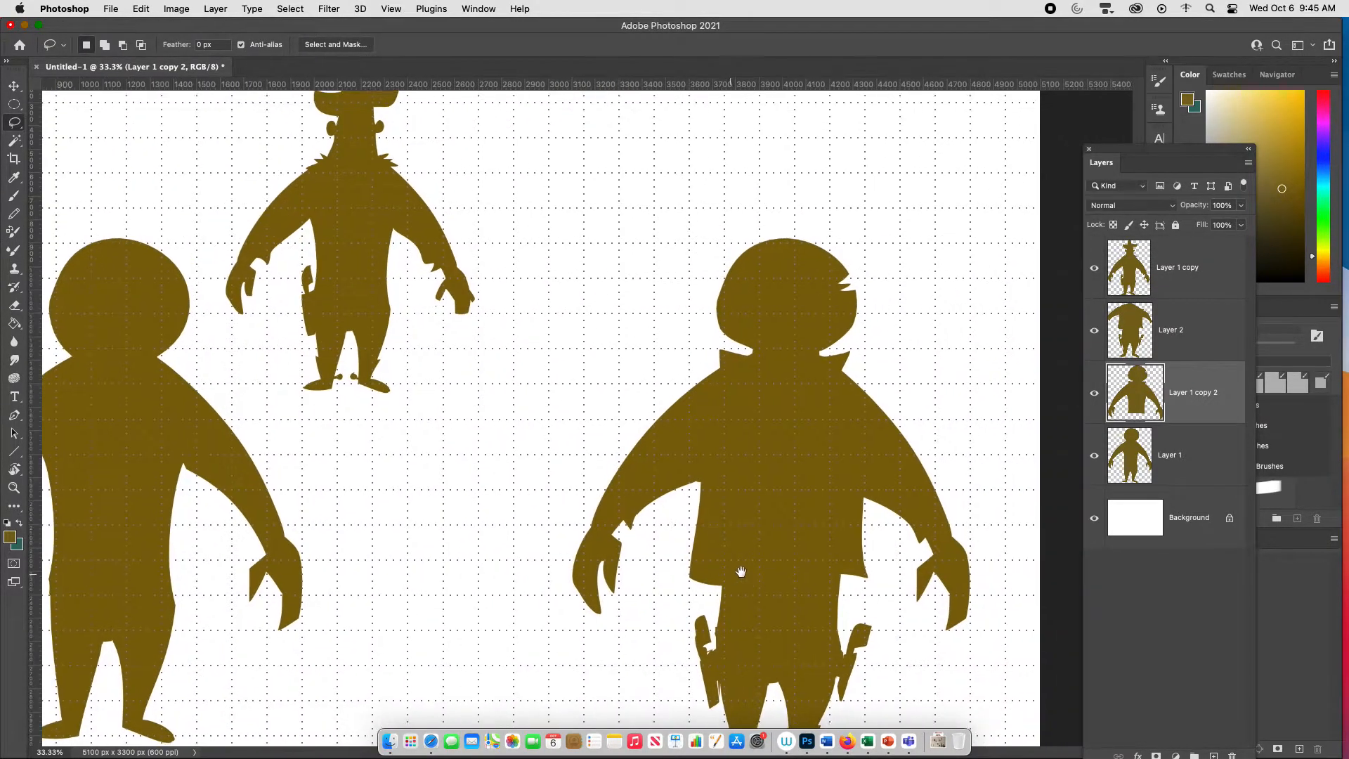
left_click(1186, 349, "shift")
key("super+e")
left_click(1094, 349)
left_click(1094, 349)
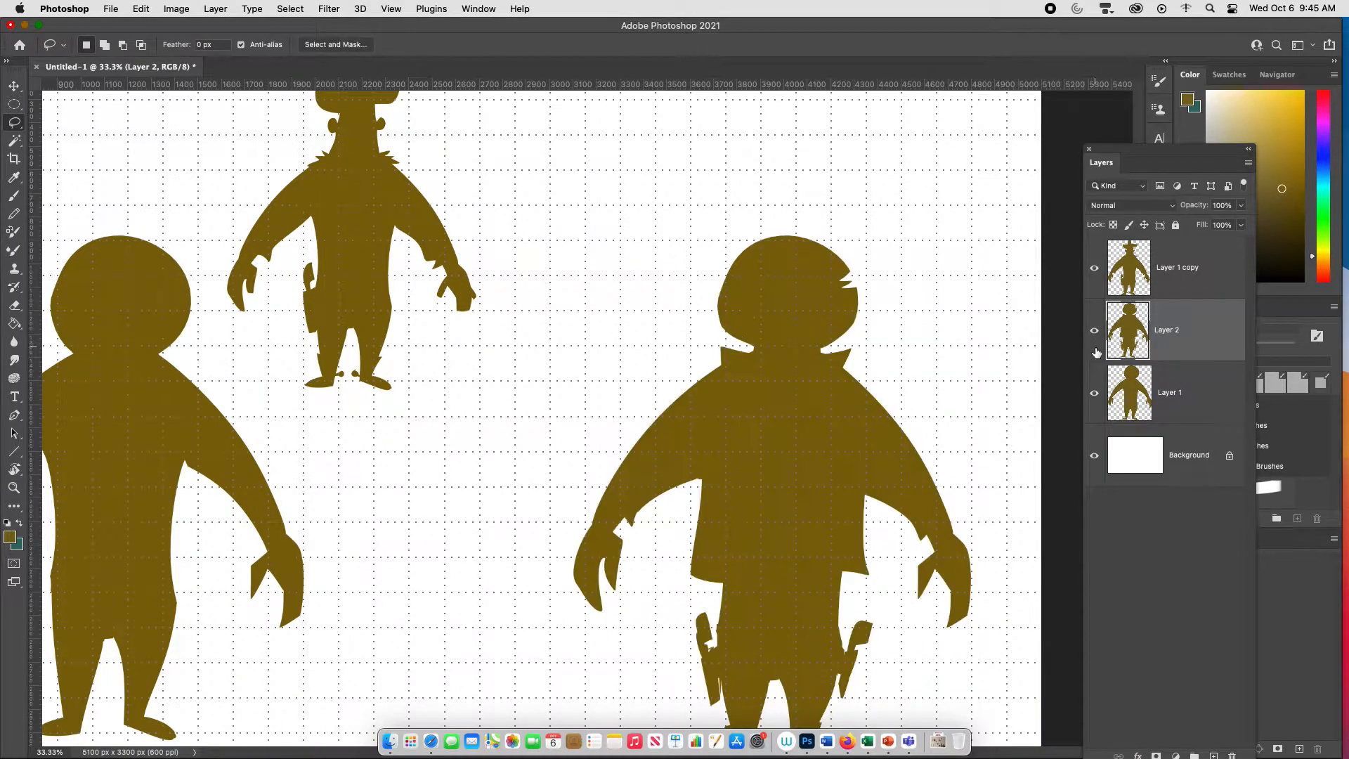
Try cutting a thin outline around the face and across the forehead to separate it from the head
mouse_move(765, 276)
left_mouse_down()
mouse_move(751, 330)
mouse_move(765, 354)
mouse_move(756, 330)
mouse_move(765, 277)
left_mouse_up()
key("shift")
key("Delete")
mouse_move(807, 277)
left_mouse_down()
mouse_move(822, 314)
mouse_move(810, 358)
mouse_move(829, 323)
mouse_move(822, 279)
mouse_move(765, 276)
left_mouse_up()
key("Delete")
key("Delete")
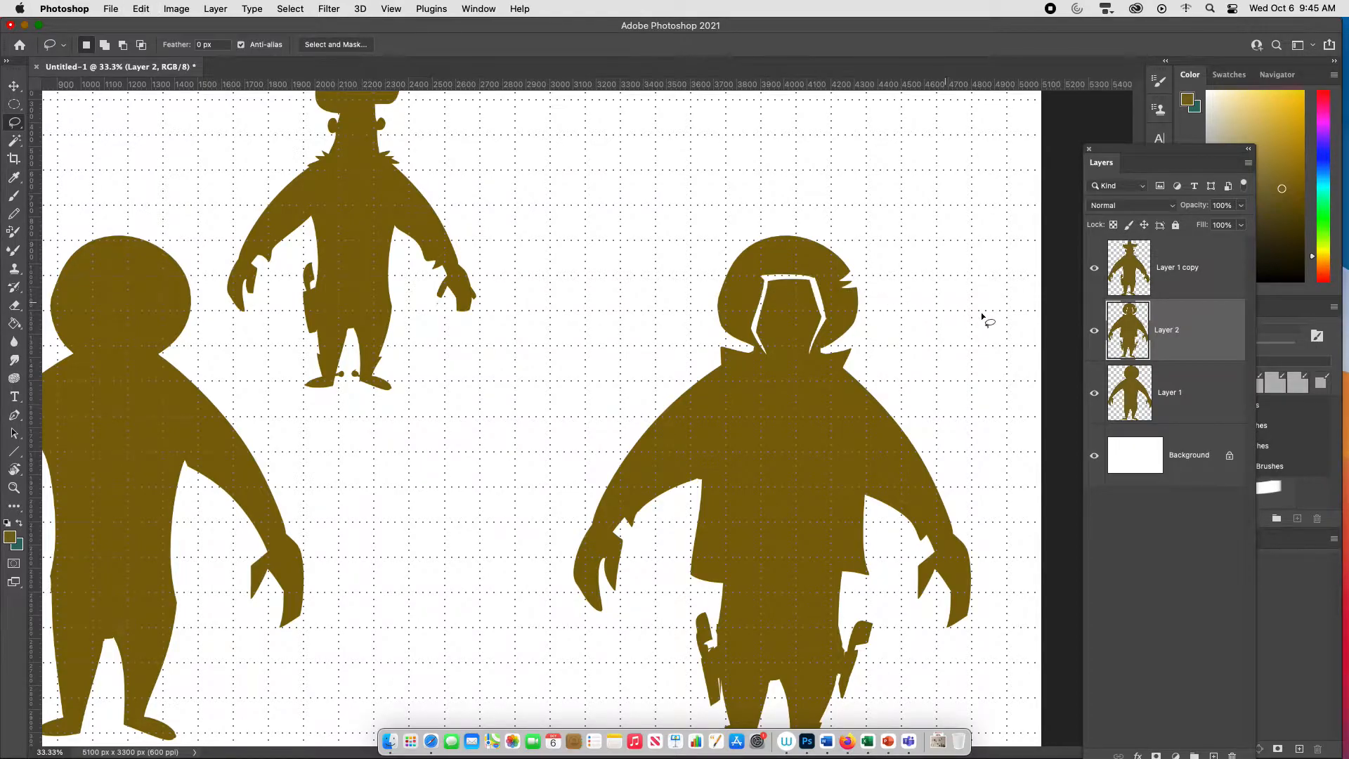
key("super+minus")
key("super+equal")
key("super+equal")
left_click_drag(917, 527, 493, 536)
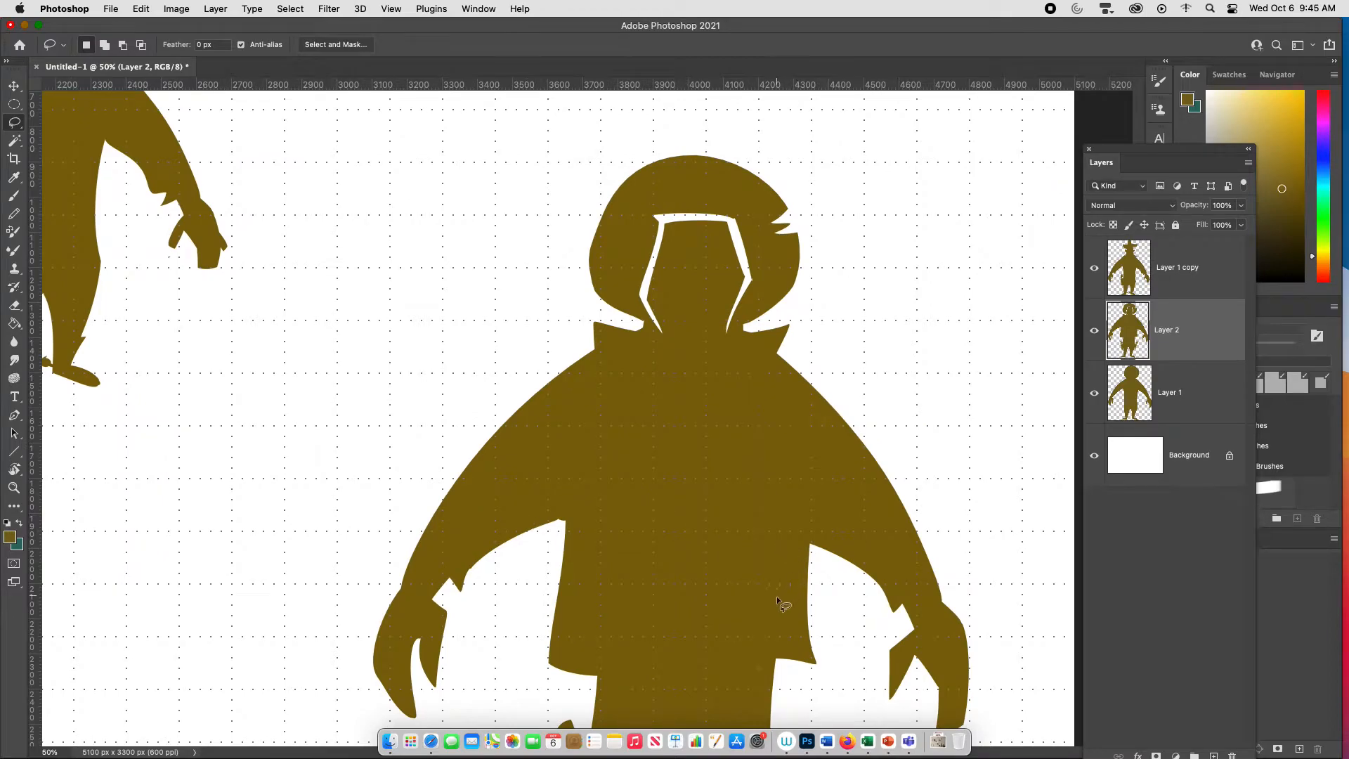
key("i")
key("b")
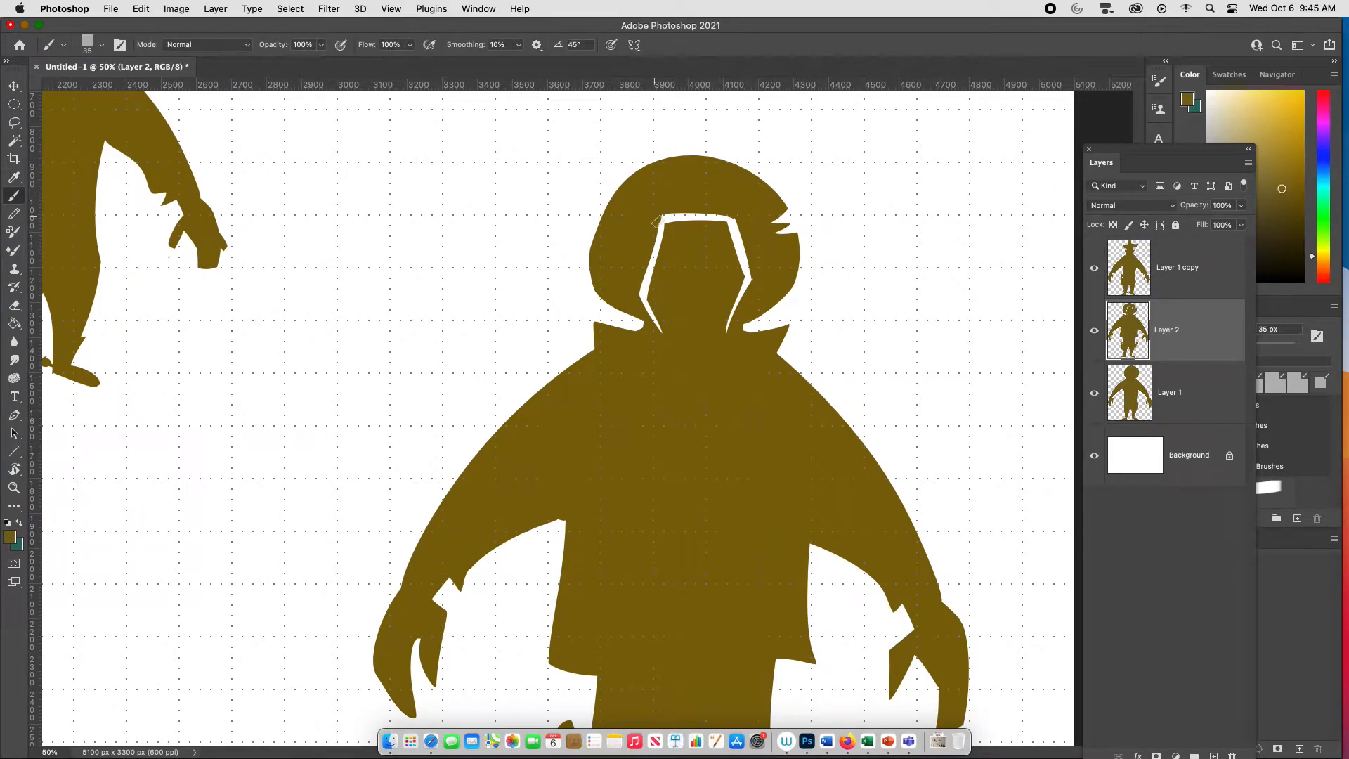
key("super+minus")
key("super+minus")
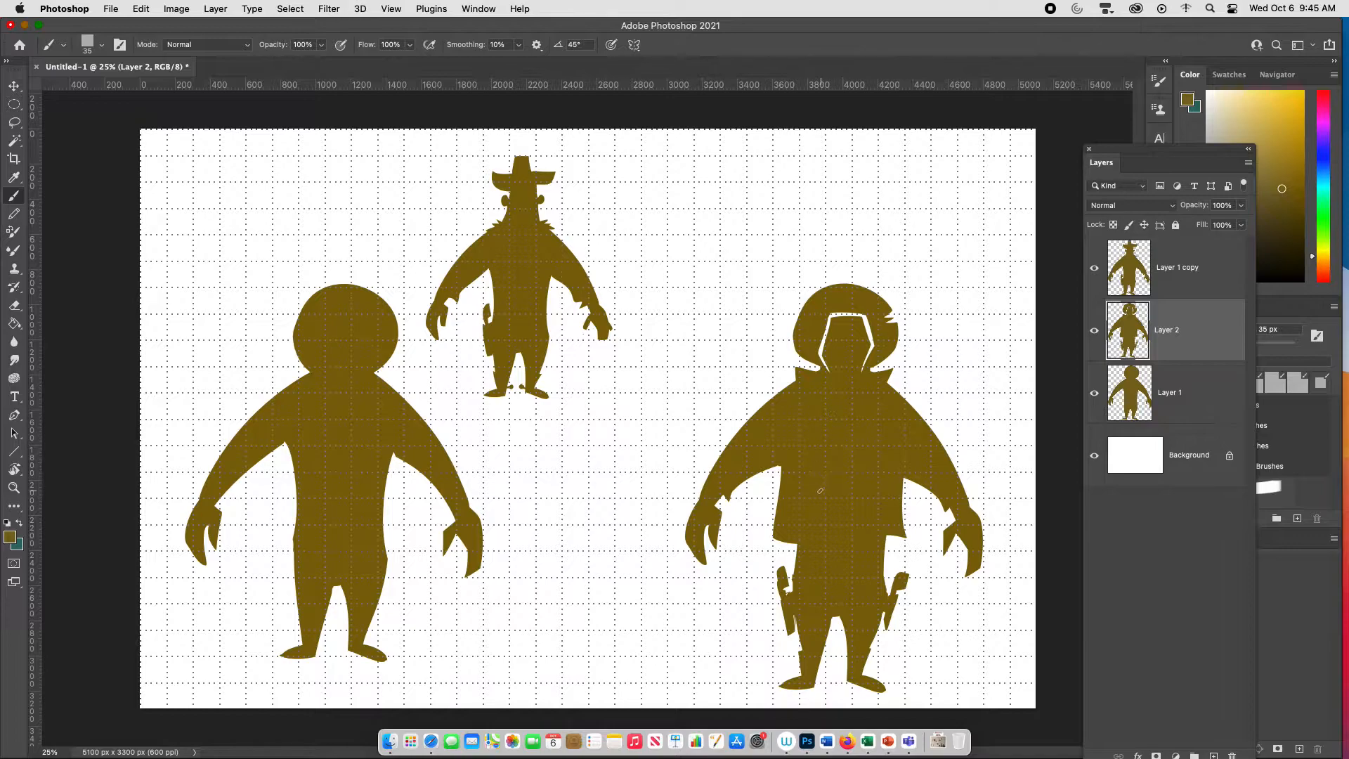
Try cutting two long thin slivers down the torso to suggest an open jacket
key("l")
left_click_drag(824, 382, 818, 543)
mouse_move(869, 384)
left_mouse_down()
mouse_move(864, 544)
mouse_move(871, 393)
left_mouse_up()
key("super+x")
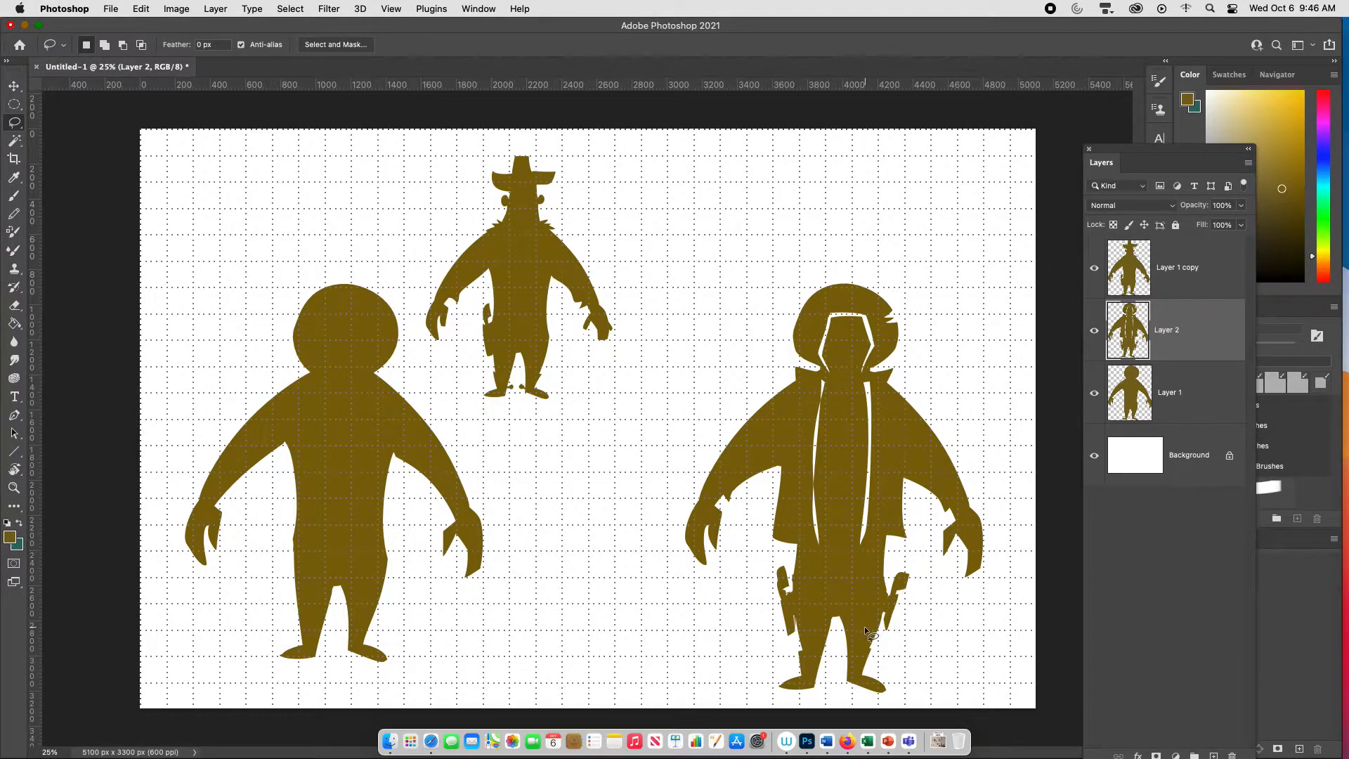
Undo the jacket-opening cuts and the face outline cuts
key("super+z")
key("super+z")
key("super+z")
key("super+z")
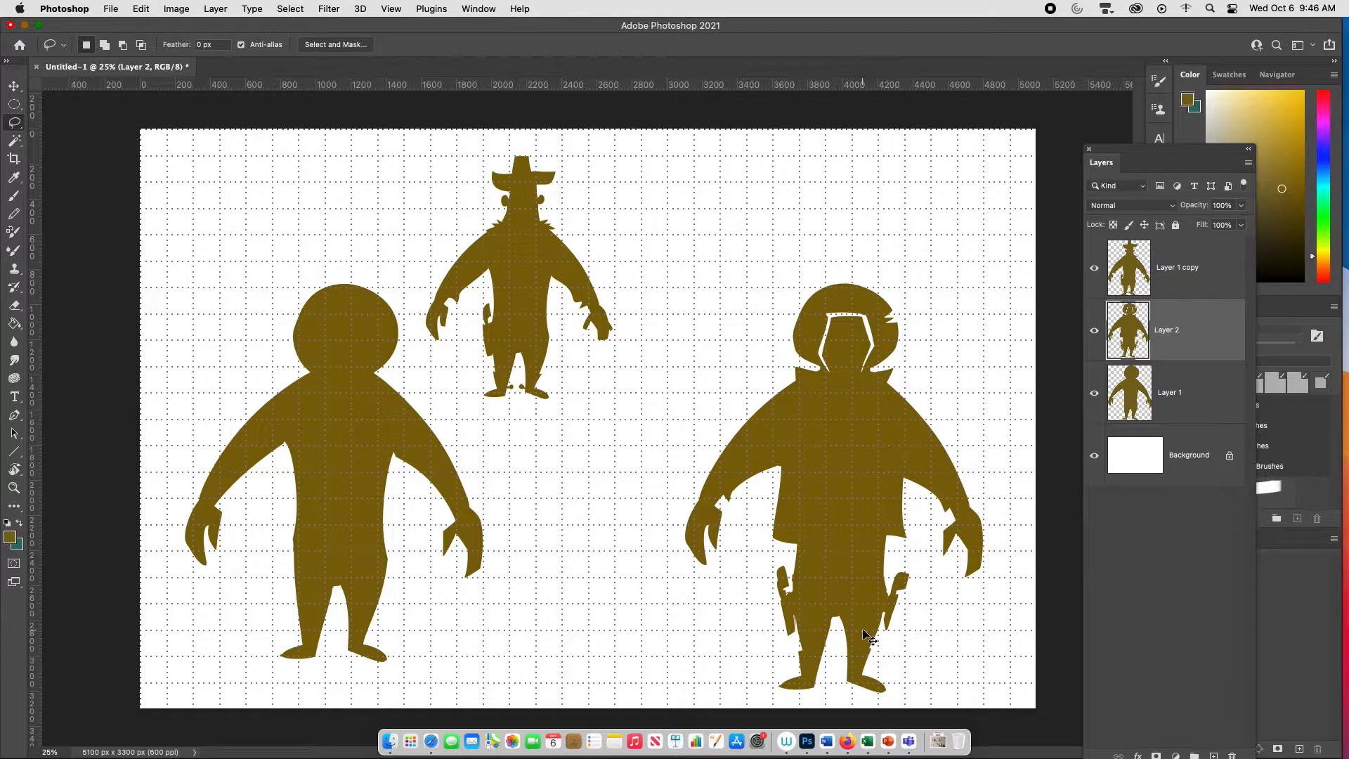
key("super+z")
key("super+z")
key("super+z")
Trim the lower sides of the head and cut small jagged notches along both sides of the neck
key("super+plus")
left_click_drag(884, 566, 683, 634)
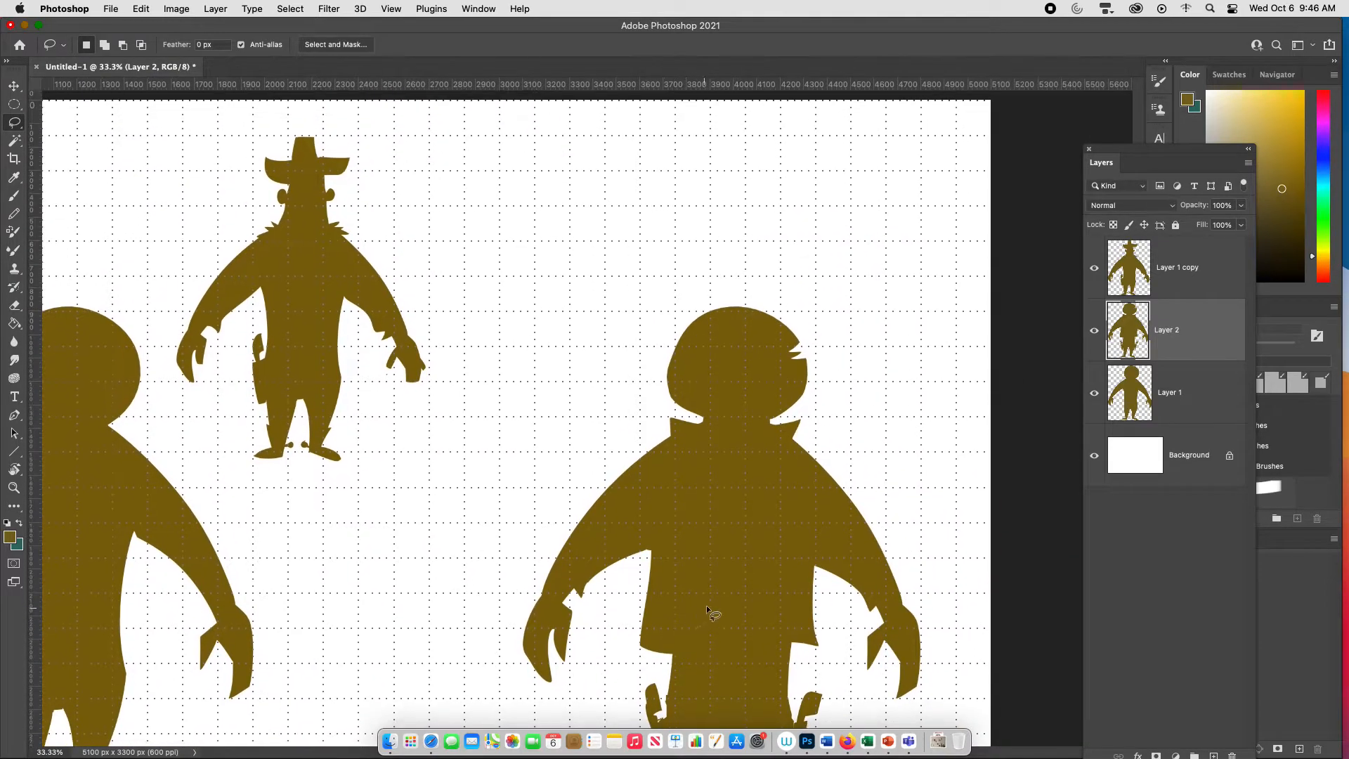
mouse_move(664, 358)
left_mouse_down()
mouse_move(708, 425)
mouse_move(692, 357)
left_mouse_up()
key("Delete")
key("super+d")
left_click_drag(796, 418, 817, 402)
key("super+x")
mouse_move(707, 402)
left_mouse_down()
mouse_move(704, 414)
mouse_move(770, 412)
mouse_move(761, 422)
left_mouse_up()
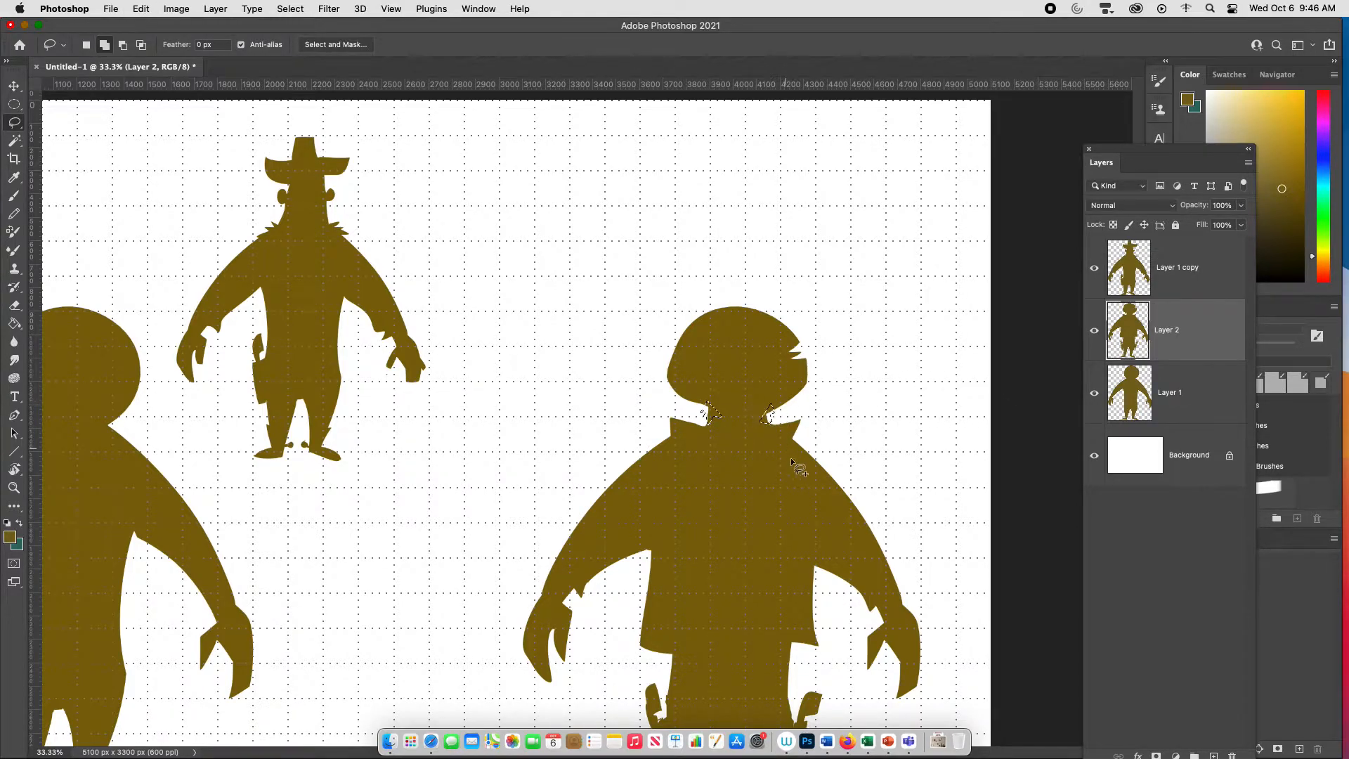
key("super+x")
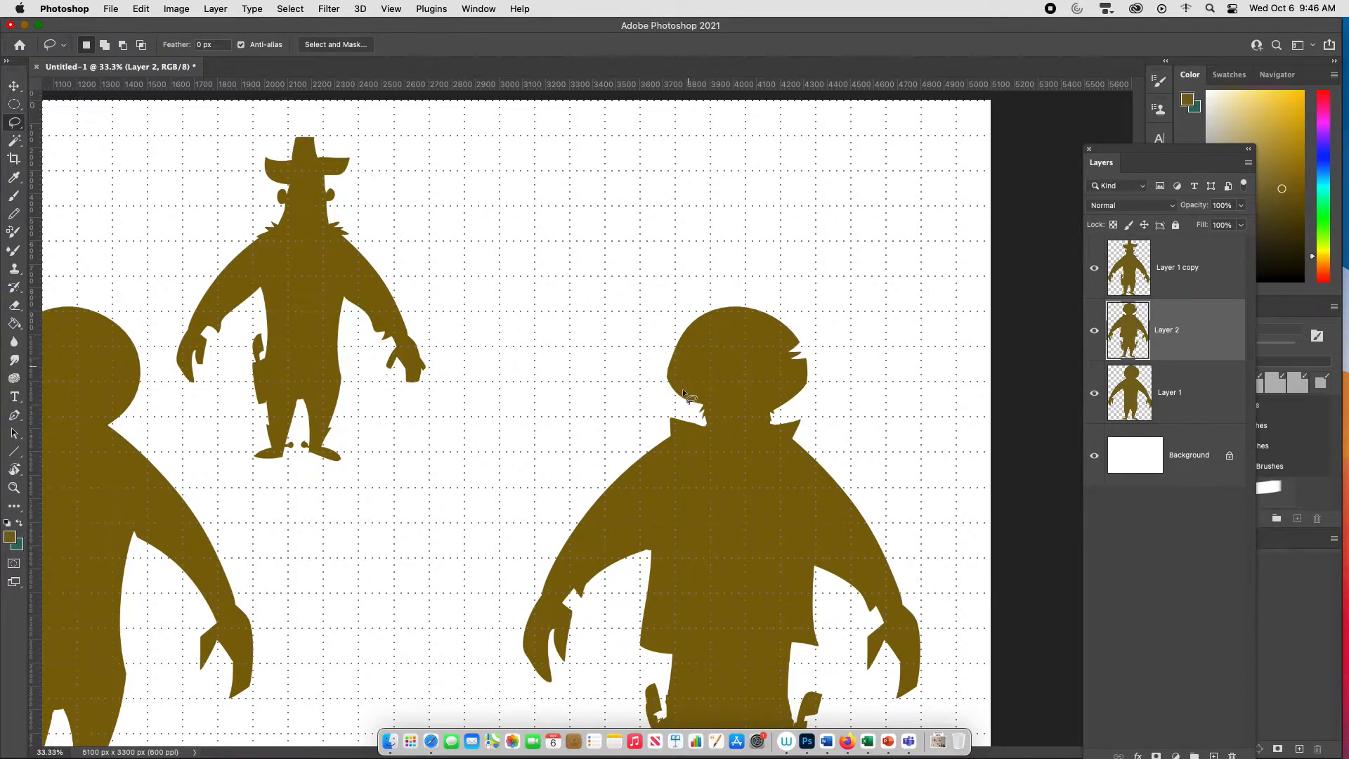
Cut away the outer left curve and top of the head to make it smaller
mouse_move(682, 392)
left_mouse_down()
mouse_move(762, 342)
mouse_move(799, 345)
mouse_move(756, 286)
mouse_move(780, 295)
left_mouse_up()
key("super+d")
key("super+x")
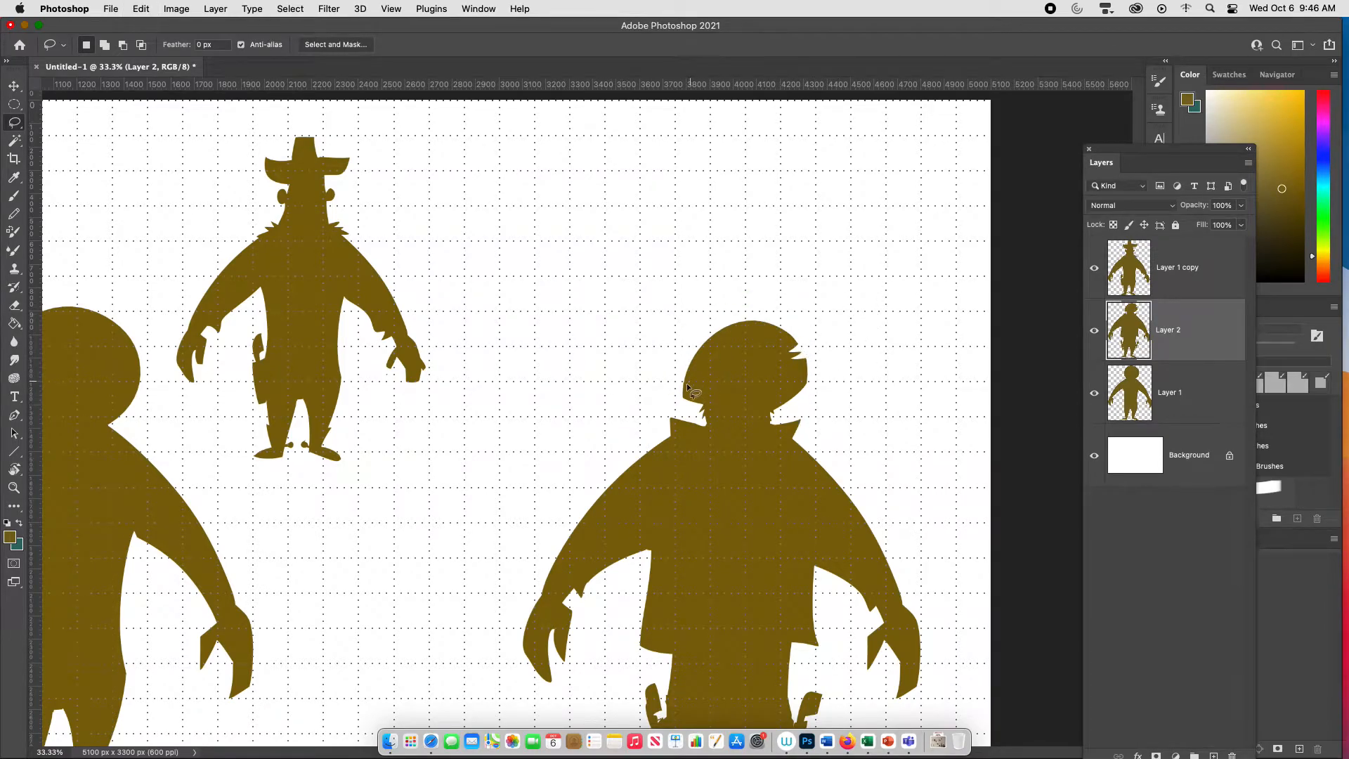
Lasso and fill a wide hat brim with upturned sides across the head
mouse_move(687, 400)
left_mouse_down()
mouse_move(657, 318)
mouse_move(818, 323)
left_mouse_up()
mouse_move(704, 406)
left_mouse_down()
mouse_move(651, 375)
mouse_move(665, 325)
mouse_move(776, 329)
mouse_move(833, 353)
mouse_move(780, 408)
left_mouse_up()
key("alt+BackSpace")
key("super+d")
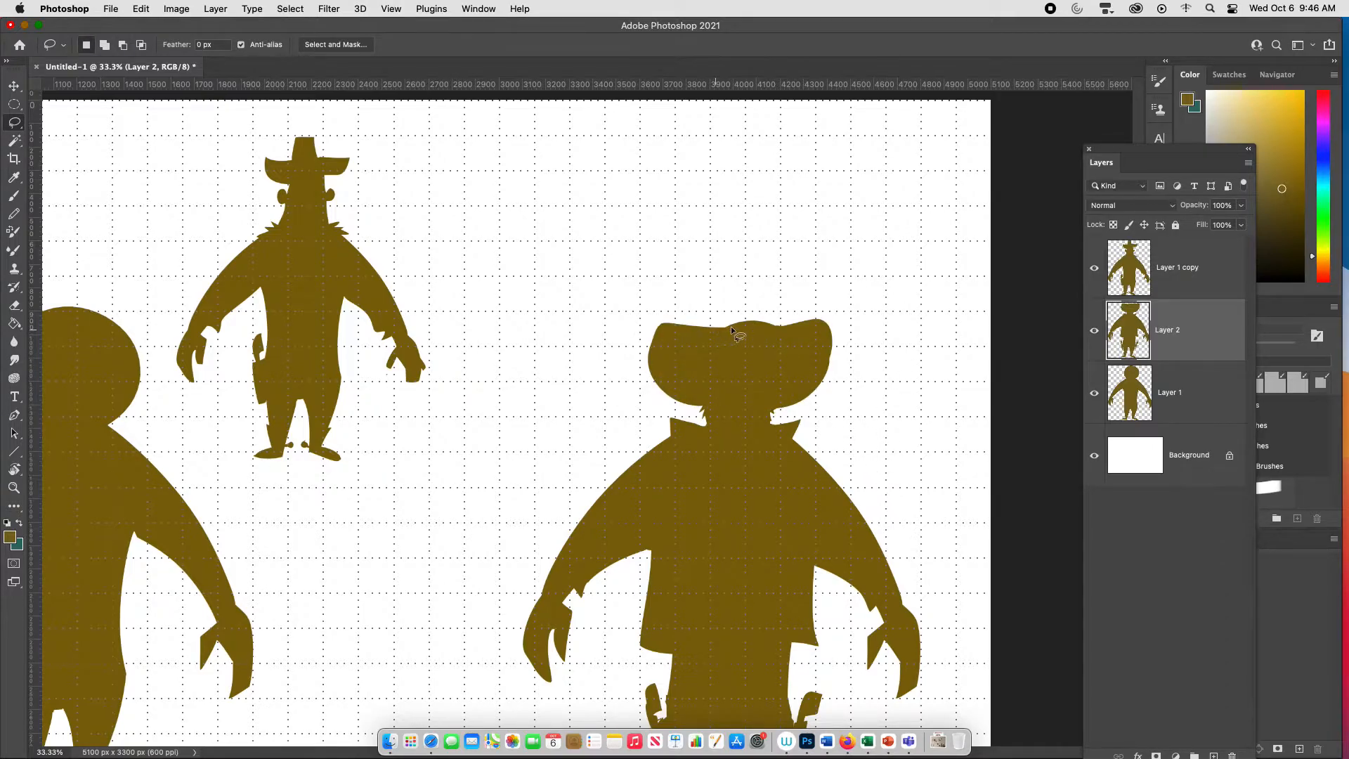
Shape and fill a low hat crown between the upturned brim sides, and fill a small patch beside the neck
mouse_move(721, 327)
left_mouse_down()
mouse_move(786, 322)
mouse_move(766, 296)
left_mouse_up()
key("super+x")
mouse_move(713, 339)
left_mouse_down()
mouse_move(750, 314)
mouse_move(762, 338)
mouse_move(715, 340)
left_mouse_up()
key("alt+BackSpace")
key("super+d")
mouse_move(769, 408)
left_mouse_down()
mouse_move(777, 431)
mouse_move(769, 407)
left_mouse_up()
key("alt+BackSpace")
key("super+d")
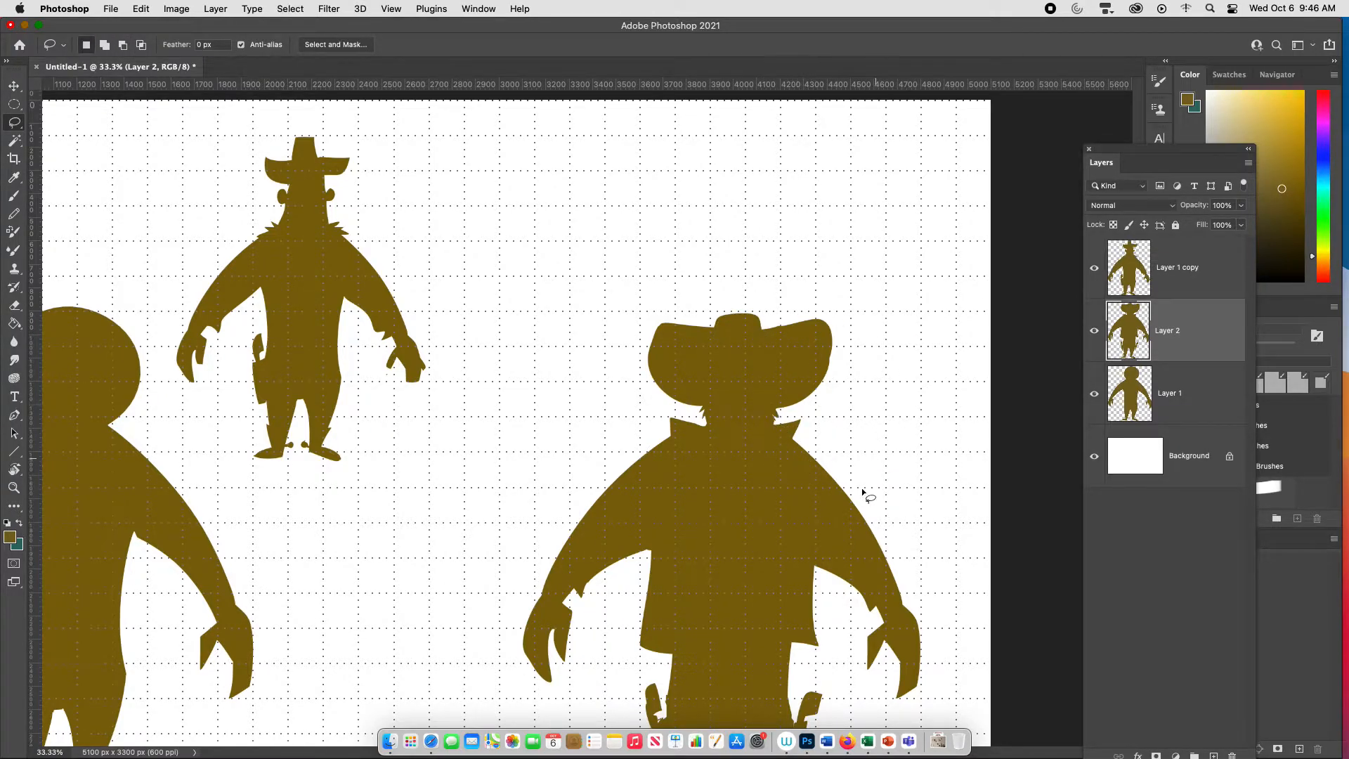
Cut a small notch into the right edge of the hat brim
key("super+minus")
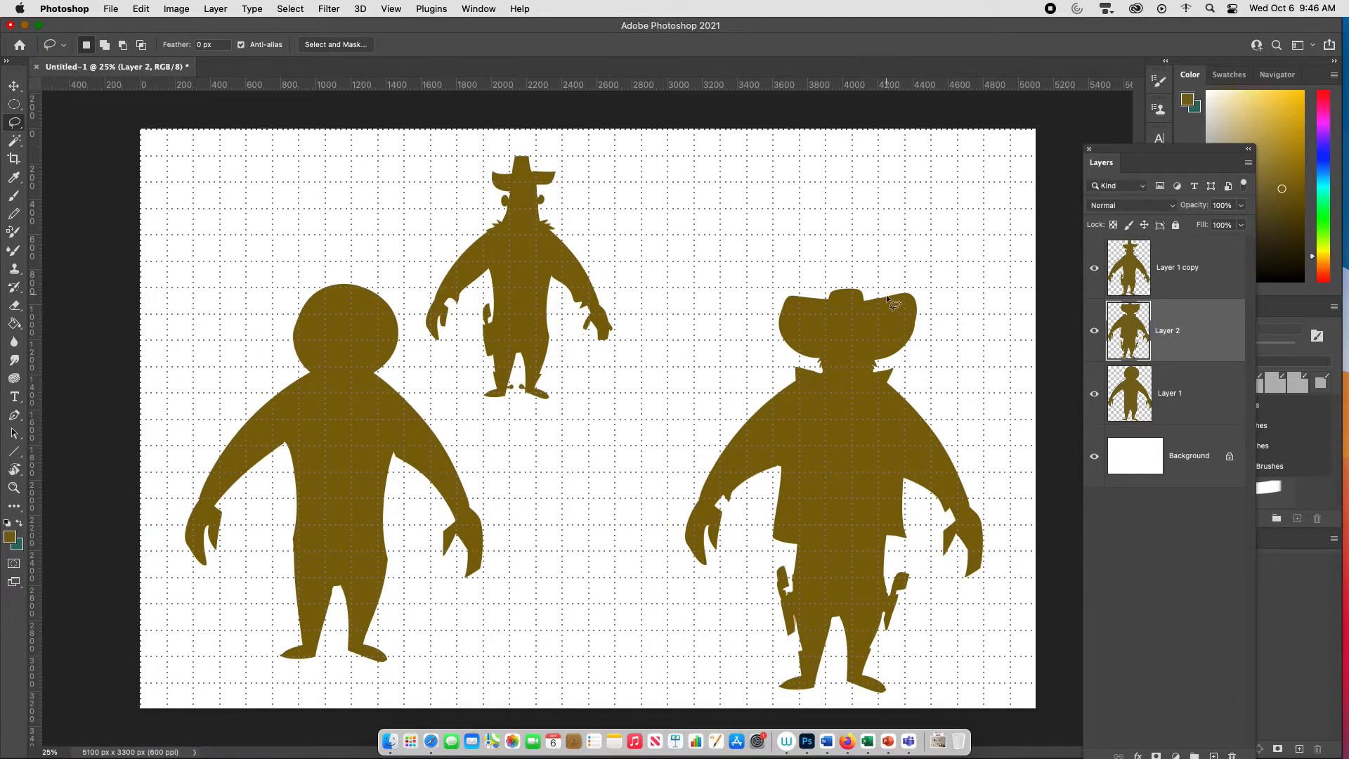
left_click_drag(906, 317, 904, 319)
key("BackSpace")
key("super+d")
Cut away the rounded tops of both feet to give them sharp, pointed toes
key("super+equal")
mouse_move(941, 565)
left_mouse_down()
mouse_move(773, 481)
mouse_move(769, 464)
left_mouse_up()
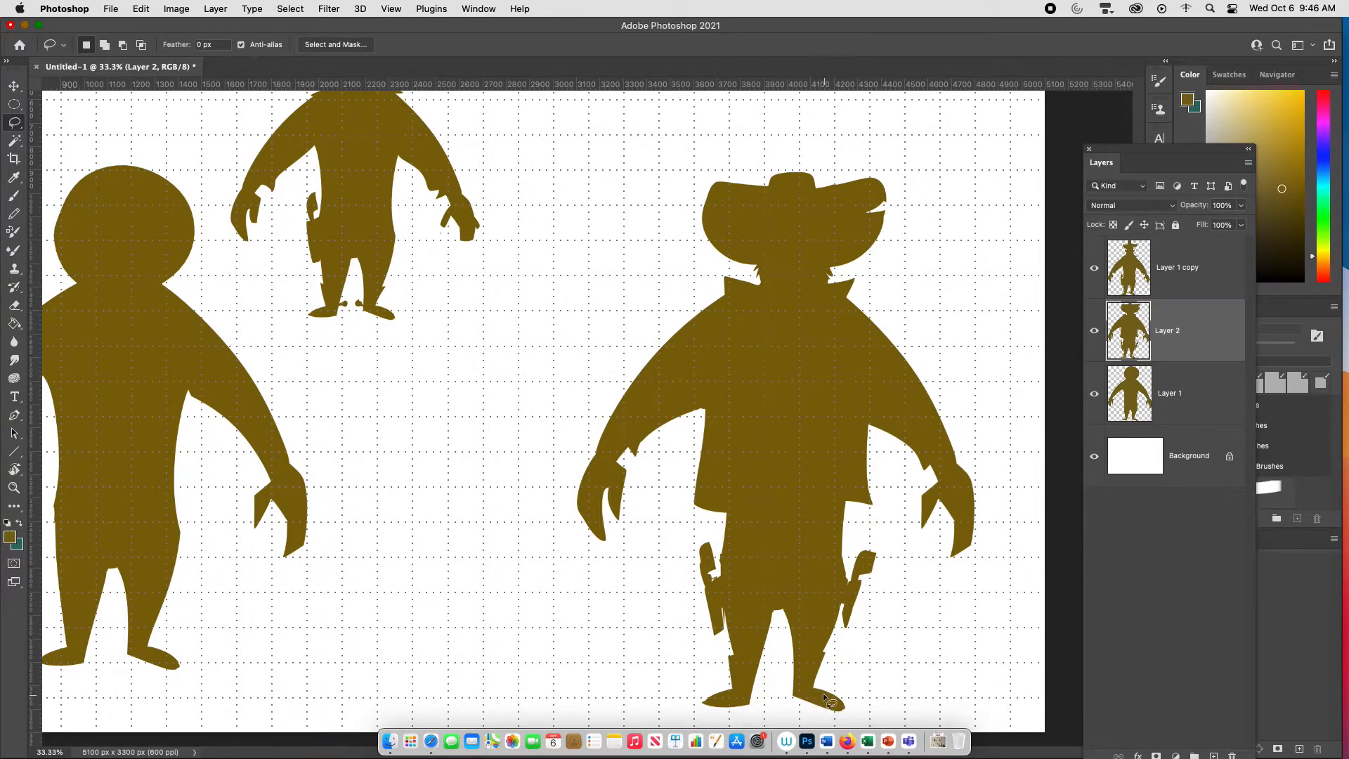
mouse_move(814, 689)
left_mouse_down()
mouse_move(846, 715)
mouse_move(858, 710)
mouse_move(853, 676)
left_mouse_up()
key("super+x")
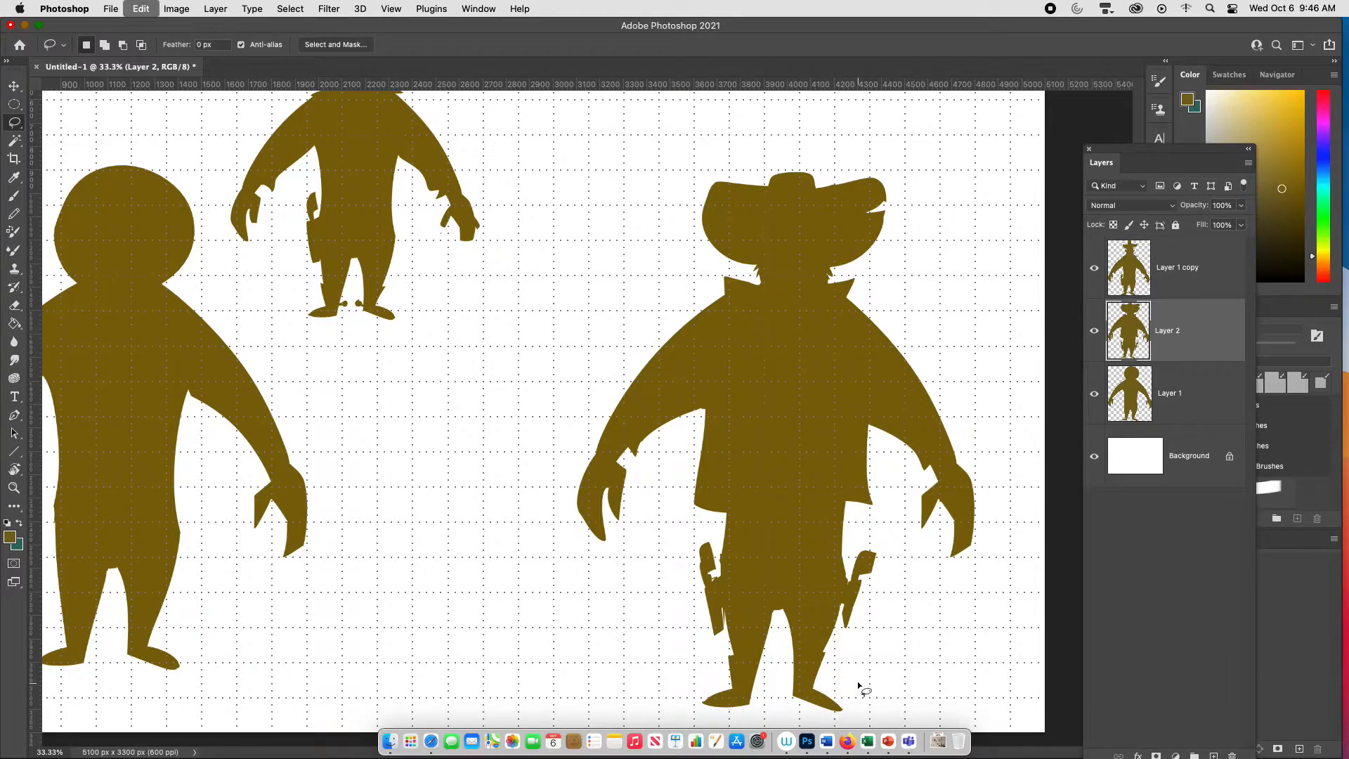
left_click_drag(734, 691, 740, 689)
key("super+x")
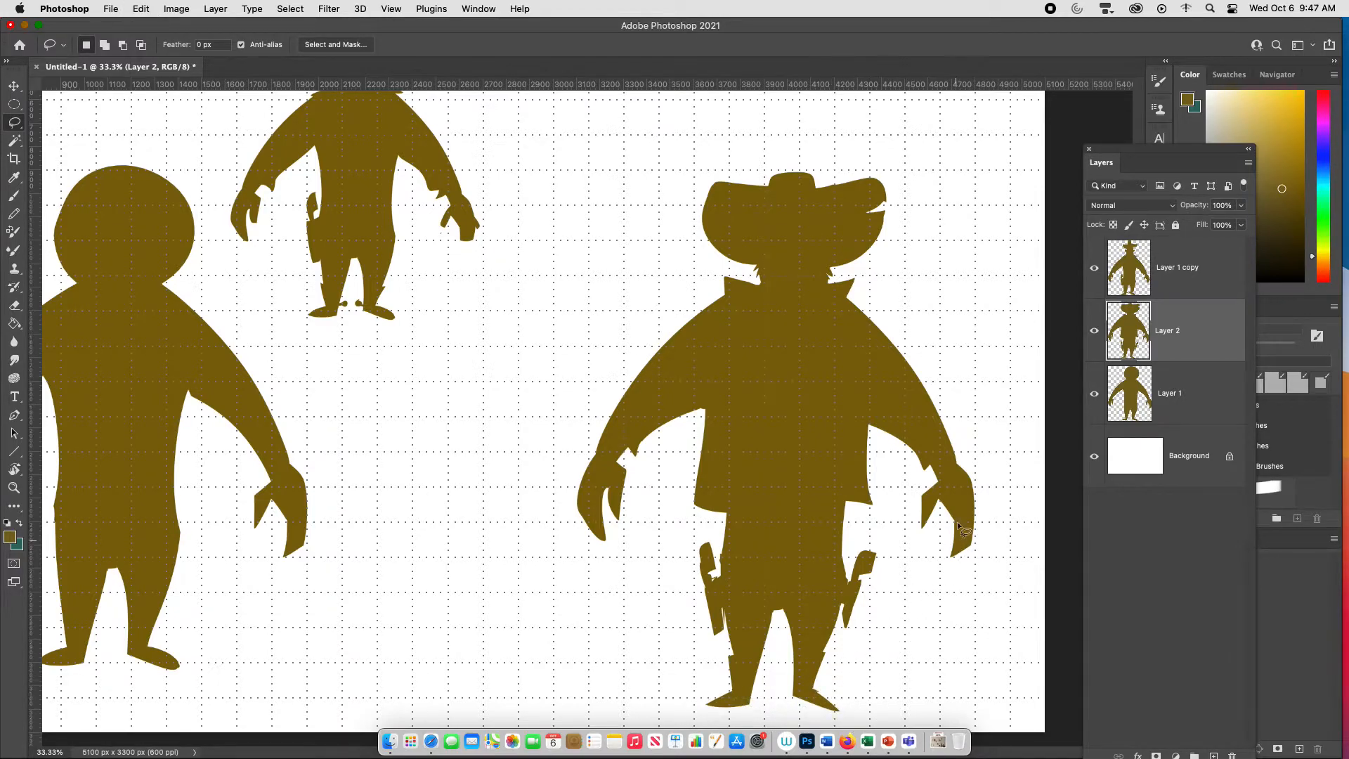
Trim the fingertips of both hands into sharp points
mouse_move(933, 512)
left_mouse_down()
mouse_move(980, 533)
mouse_move(977, 506)
mouse_move(949, 555)
left_mouse_up()
key("super+x")
left_click_drag(602, 537, 631, 537)
key("super+x")
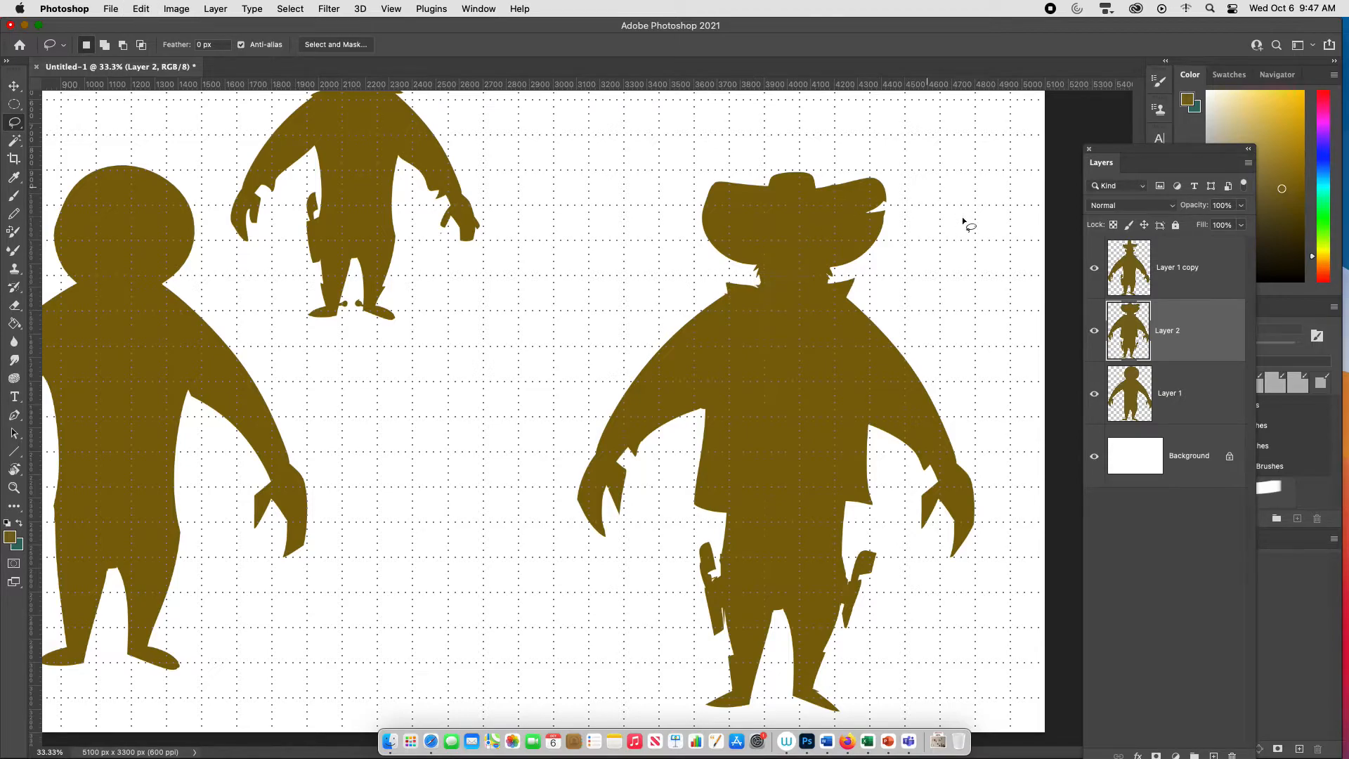
Trim the hat brim's rounded edges and the top of the crown into straighter, angular contours
mouse_move(751, 266)
left_mouse_down()
mouse_move(725, 162)
mouse_move(749, 264)
left_mouse_up()
key("super+x")
mouse_move(868, 164)
left_mouse_down()
mouse_move(891, 190)
mouse_move(846, 267)
mouse_move(878, 189)
mouse_move(870, 166)
left_mouse_up()
key("super+x")
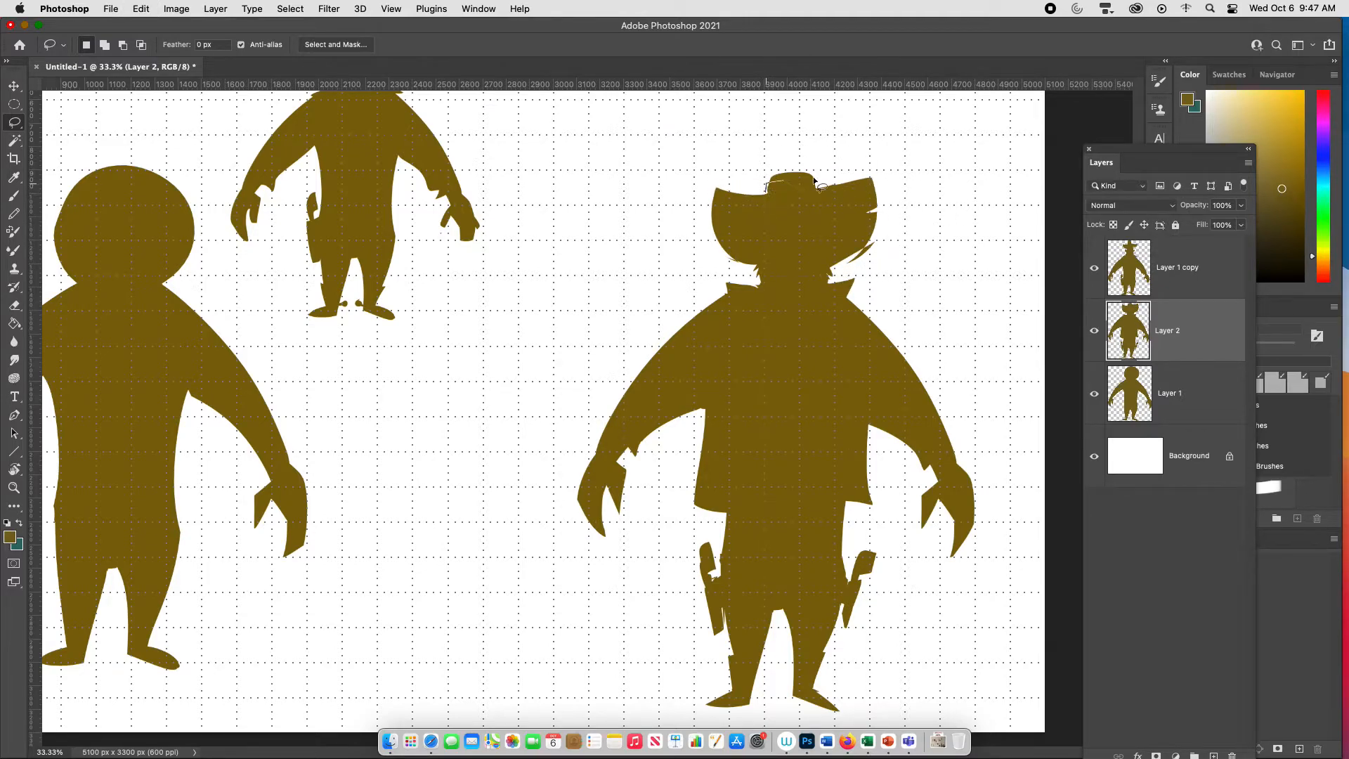
key("super+x")
mouse_move(811, 174)
left_mouse_down()
mouse_move(848, 187)
mouse_move(841, 168)
left_mouse_up()
key("super+x")
Trim the jacket's left side and hem straight, and cut off the sliver beneath the right hat brim
mouse_move(706, 411)
left_mouse_down()
mouse_move(695, 502)
mouse_move(729, 523)
left_mouse_up()
key("super+x")
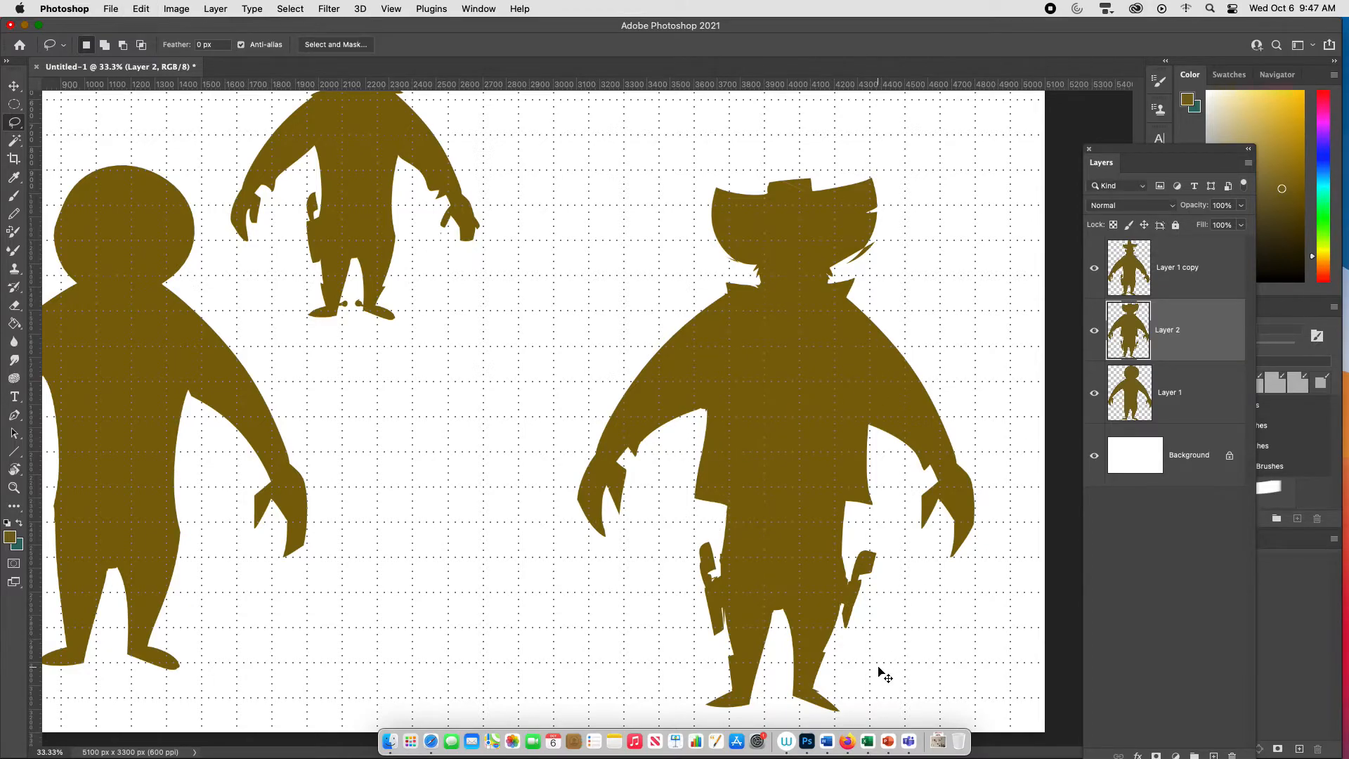
key("super+minus")
left_click_drag(903, 343, 919, 350)
key("super+x")
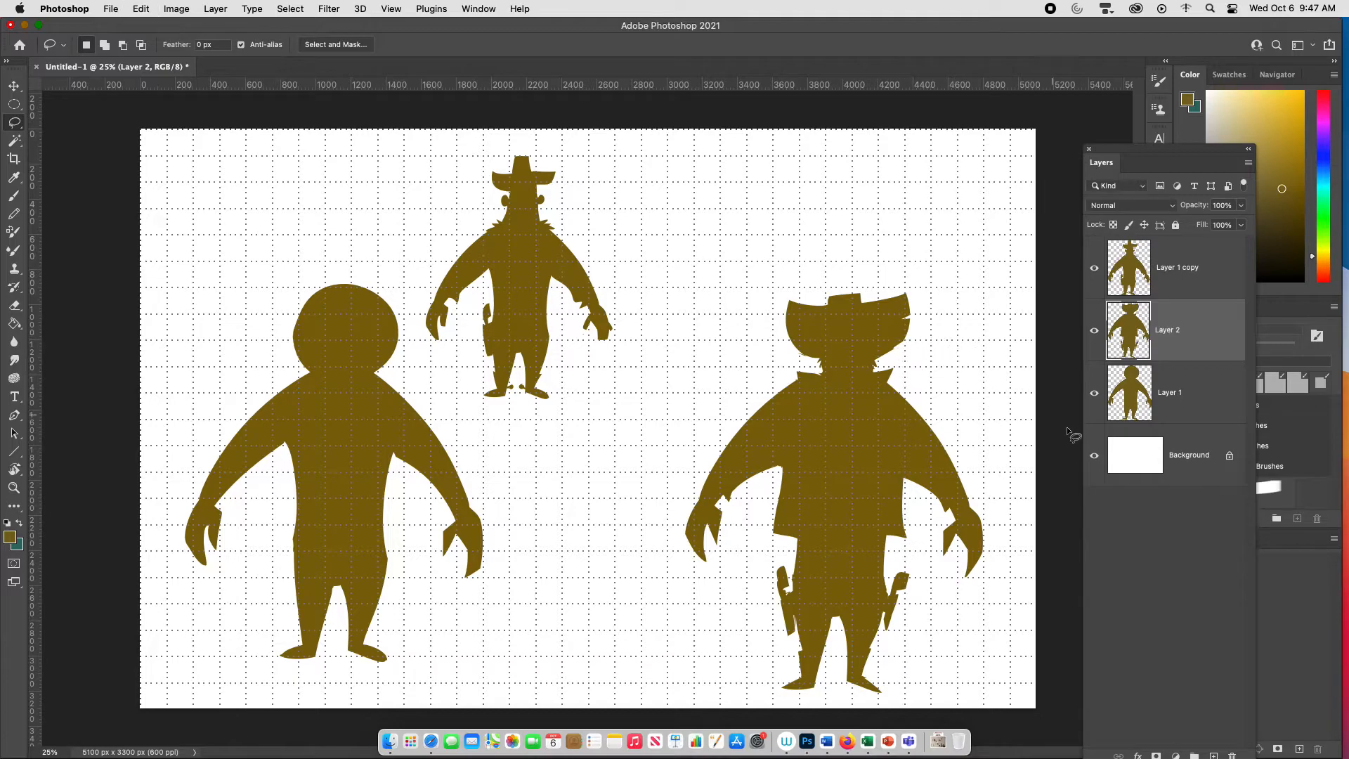
Move the Layer 2 and Layer 1 copy figures so all three stand in a row near the base figure's ground level
key("v")
mouse_move(929, 601)
left_mouse_down()
mouse_move(902, 528)
mouse_move(956, 567)
left_mouse_up()
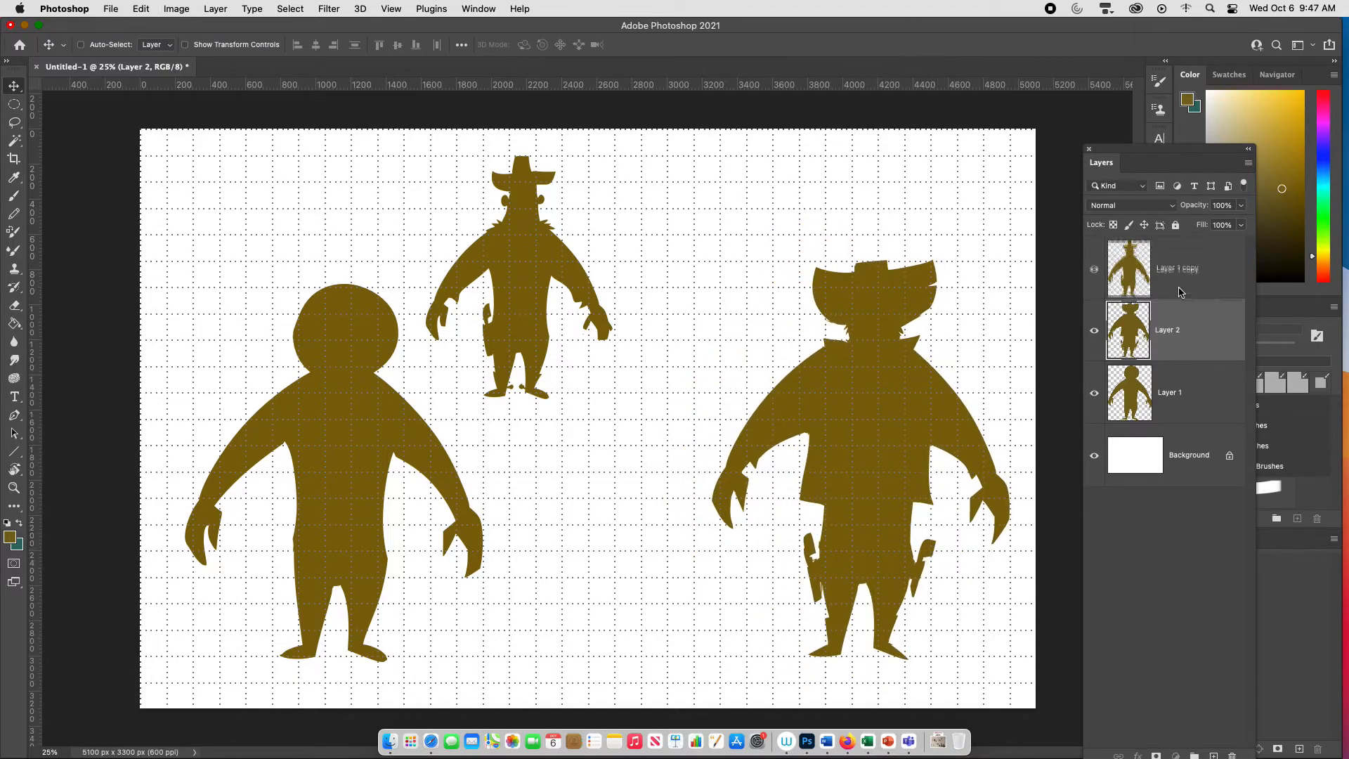
left_click(1187, 267)
left_click_drag(602, 392, 674, 635)
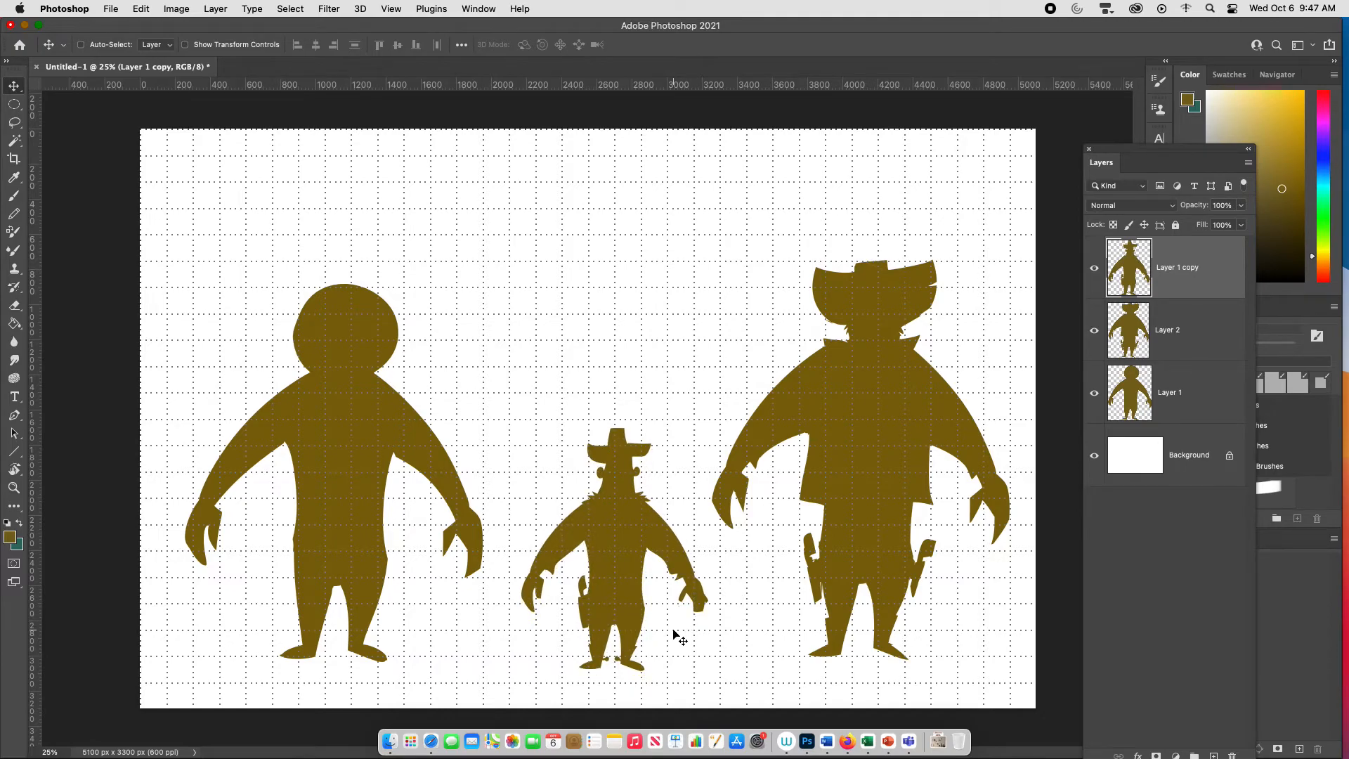